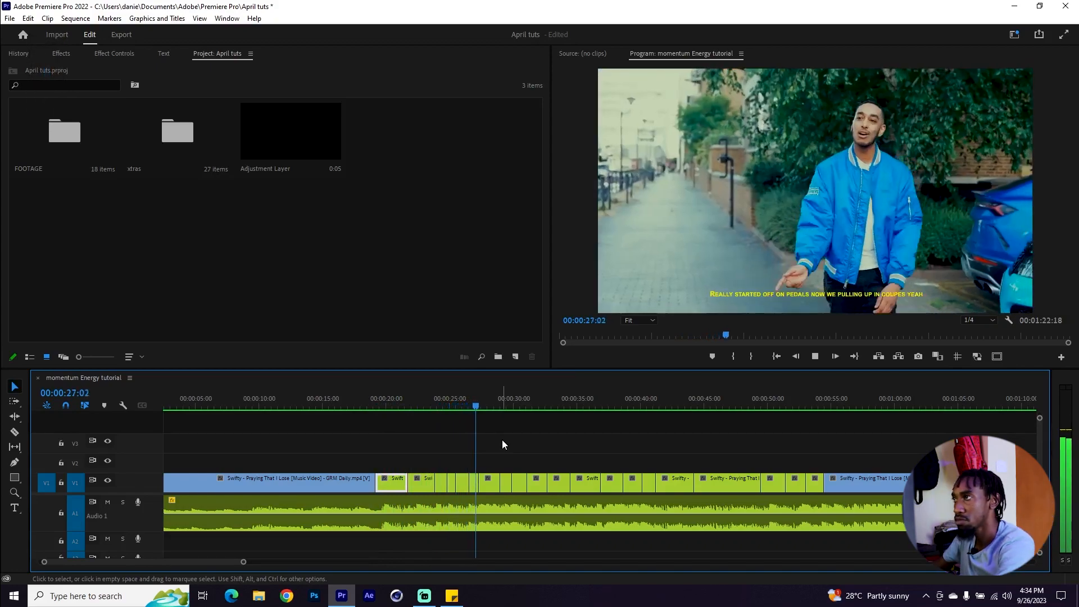
Play the sequence up to about 00:00:35:17 and return the playhead to 00:00:32:17 between the cuts.
scroll(508, 477, "up", 2)
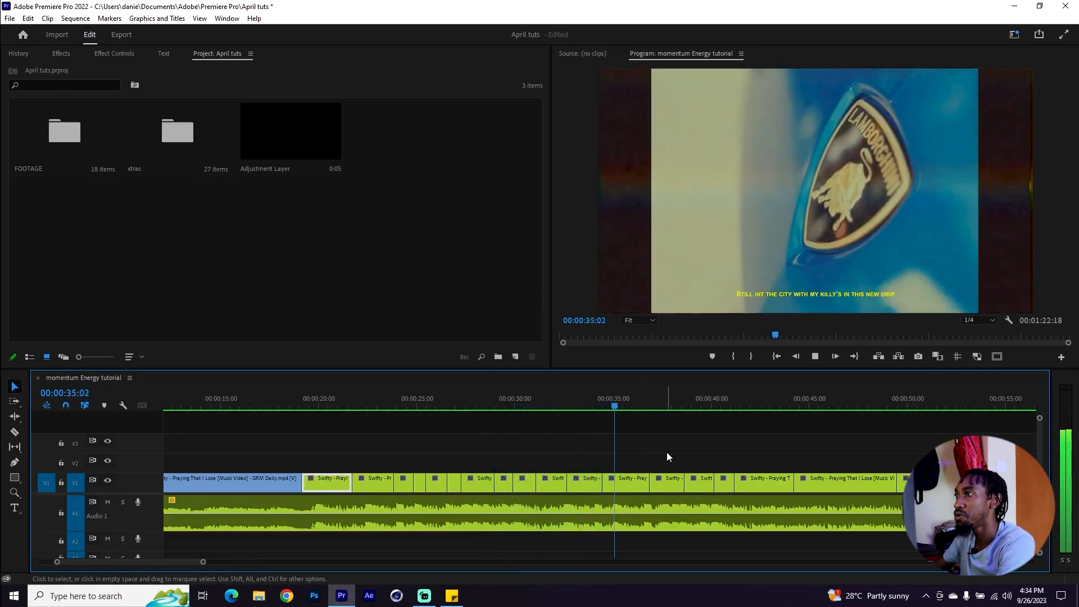
key("space")
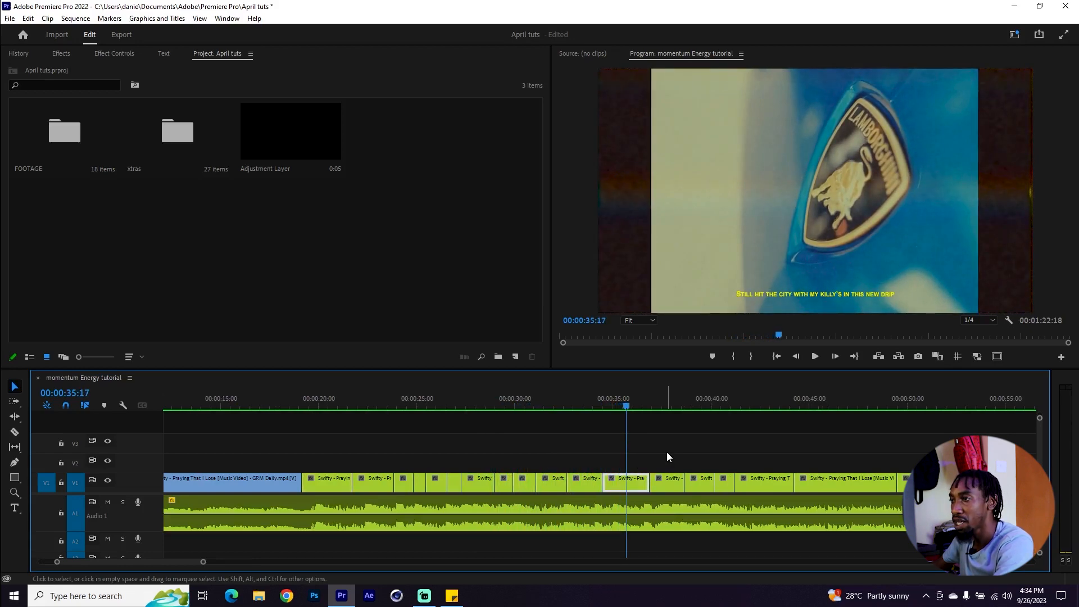
scroll(510, 446, "up", 2)
left_click_drag(604, 401, 586, 402)
left_click(605, 426)
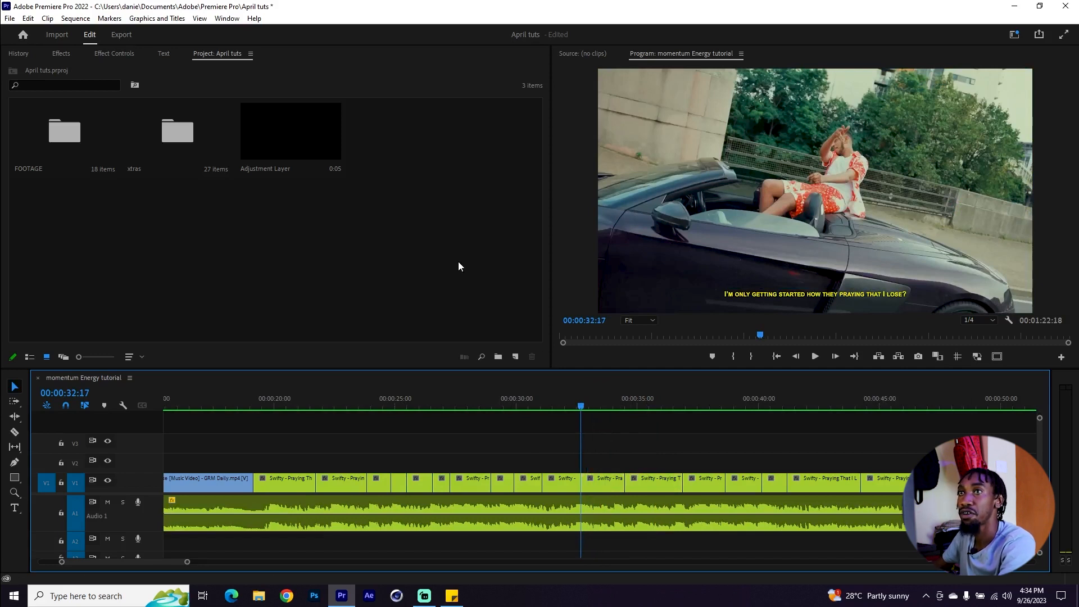
Place the existing Adjustment Layer on track V2 and fit it exactly over the clip that begins just before 00:00:30:00.
left_click(515, 357)
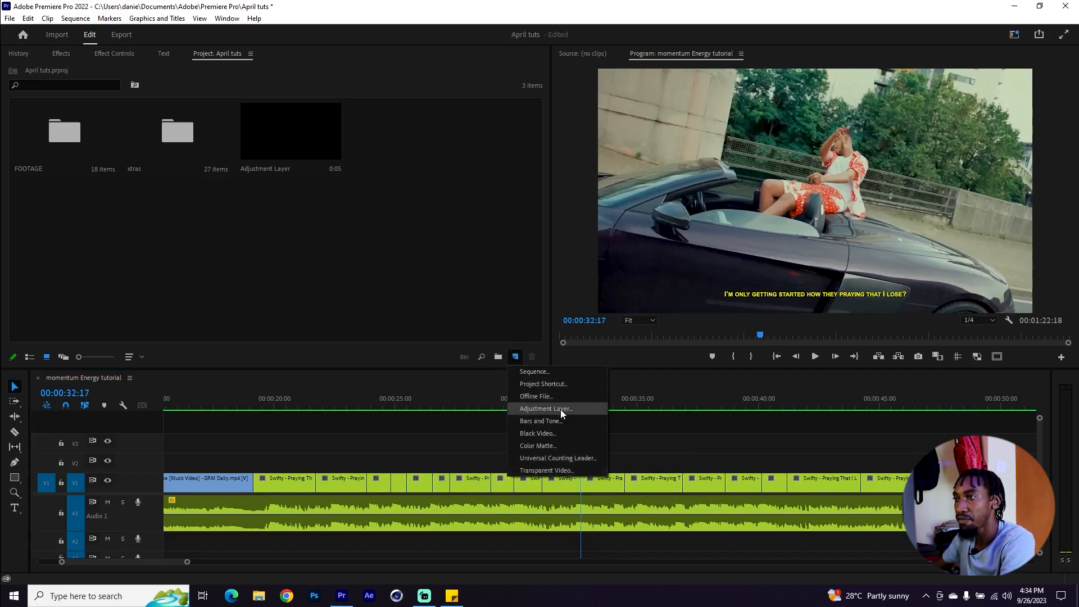
left_click(399, 247)
left_click_drag(276, 150, 622, 462)
left_click_drag(562, 402, 518, 411)
key("=")
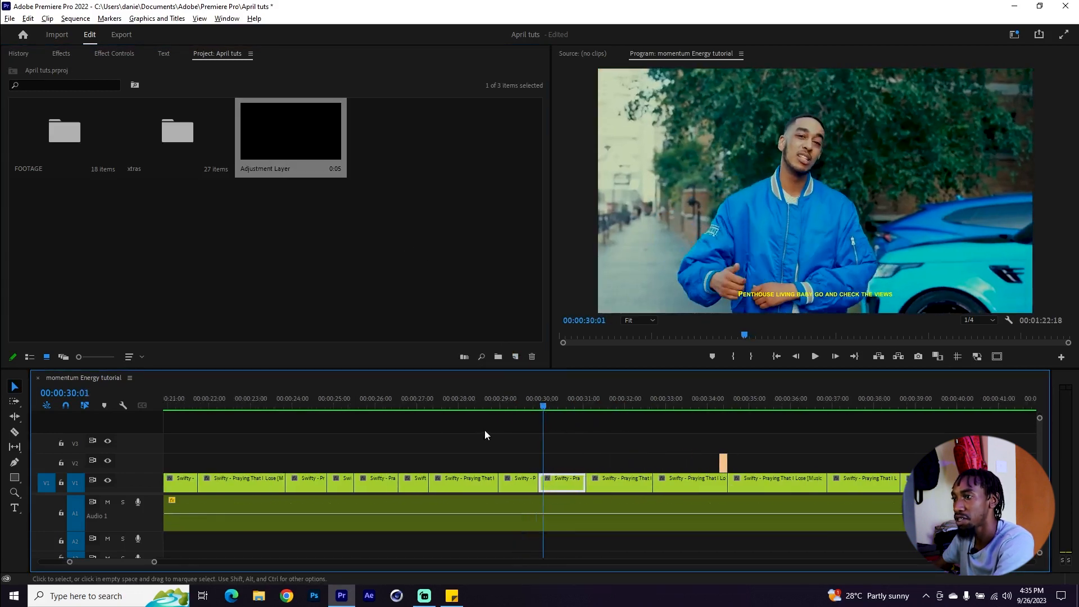
left_click_drag(724, 462, 585, 462)
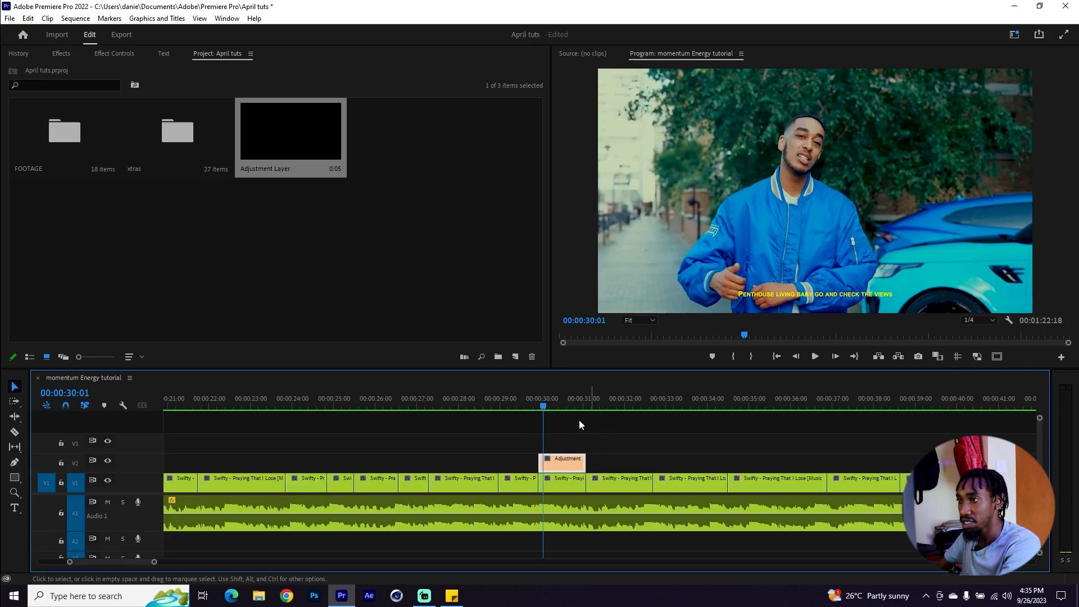
Preview the cut where the adjustment layer begins and park the playhead at 00:00:29:23 with all clips deselected.
left_click_drag(554, 405, 541, 405)
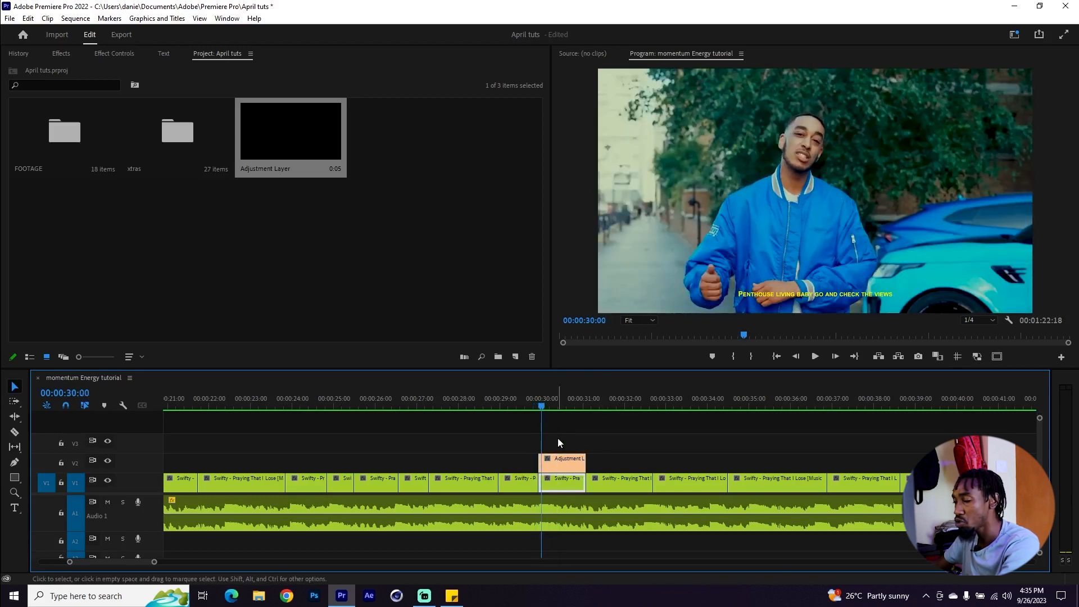
scroll(555, 431, "up", 2)
left_click(533, 404)
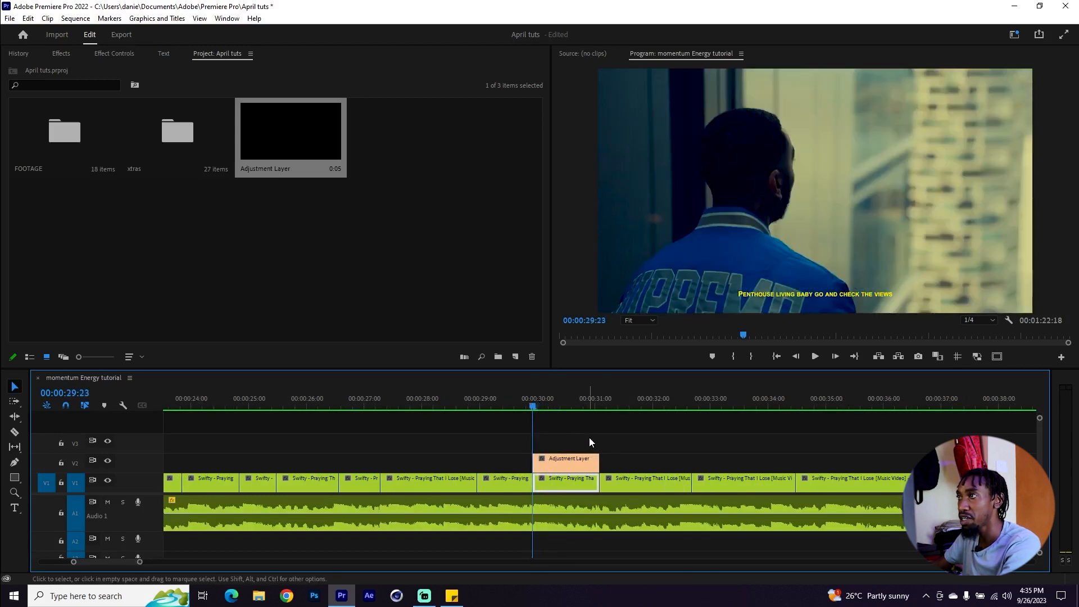
key("space")
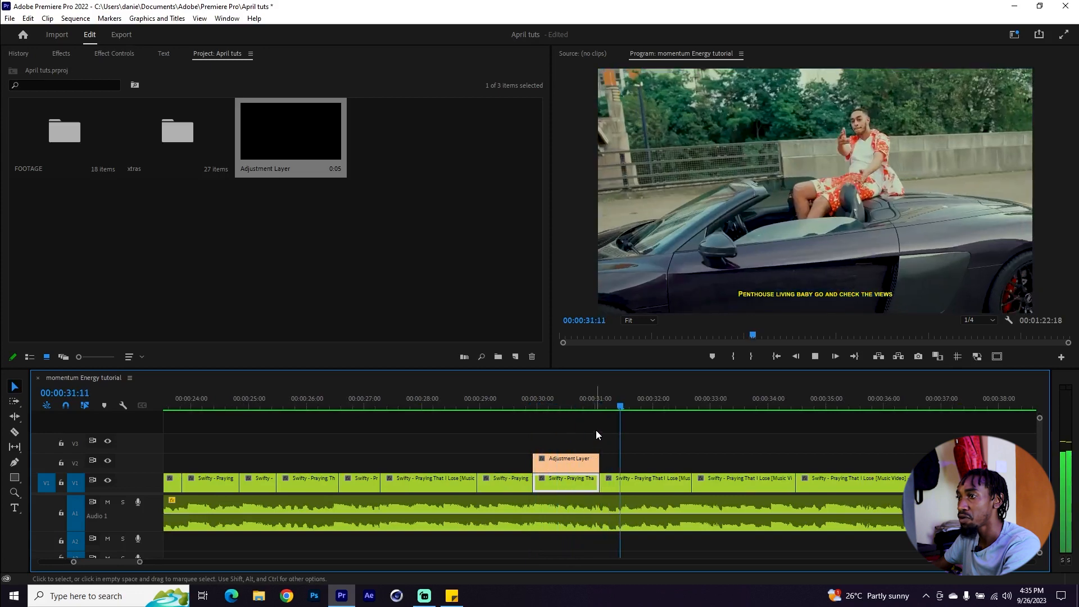
left_click(515, 401)
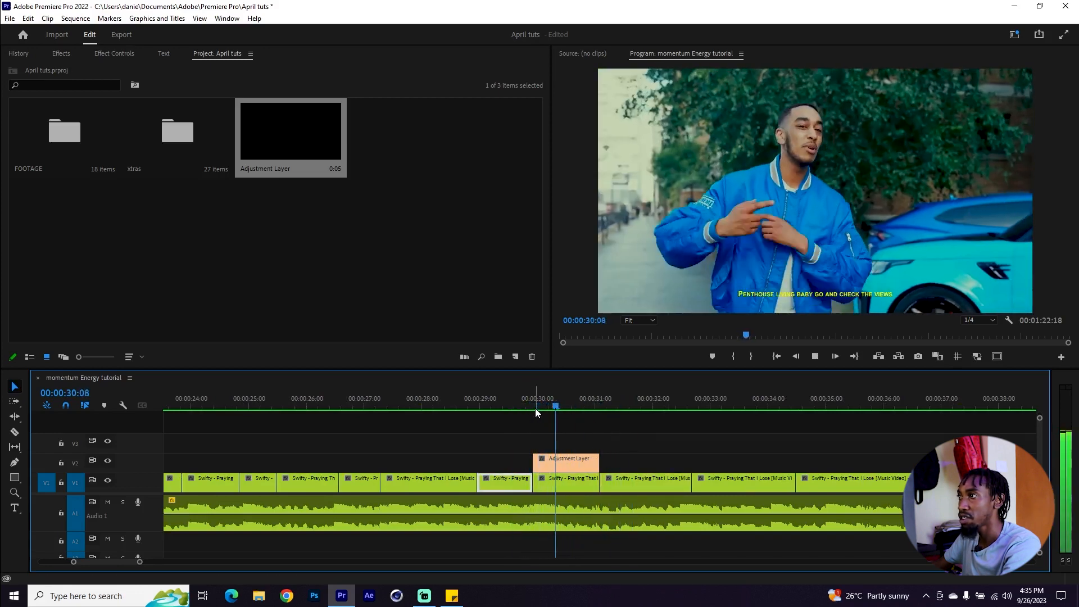
key("space")
left_click(535, 402)
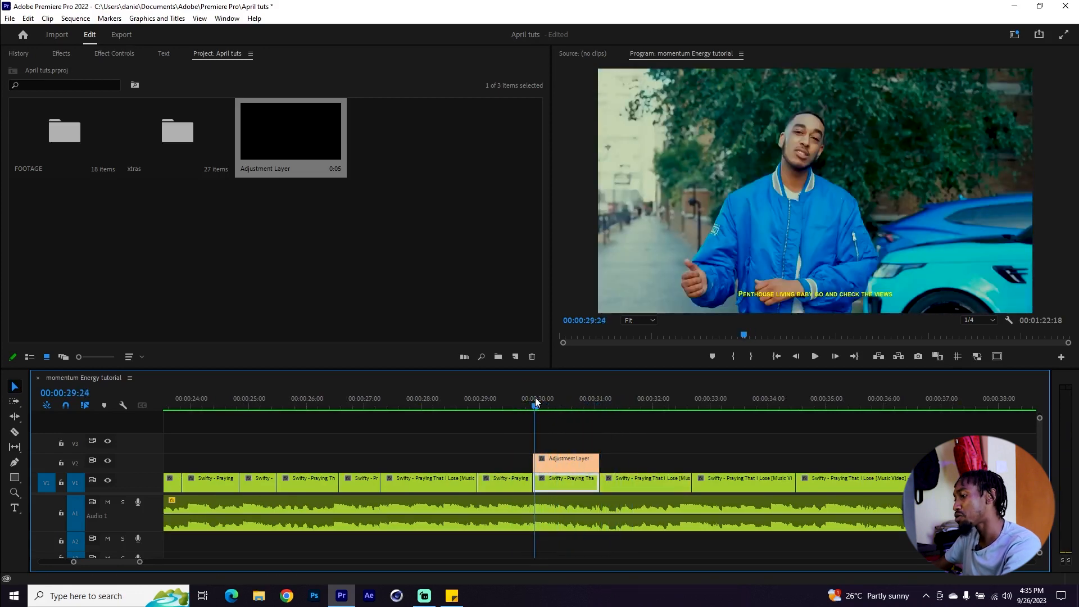
left_click_drag(536, 398, 533, 398)
scroll(533, 458, "up", 3)
key("ctrl+shift+a")
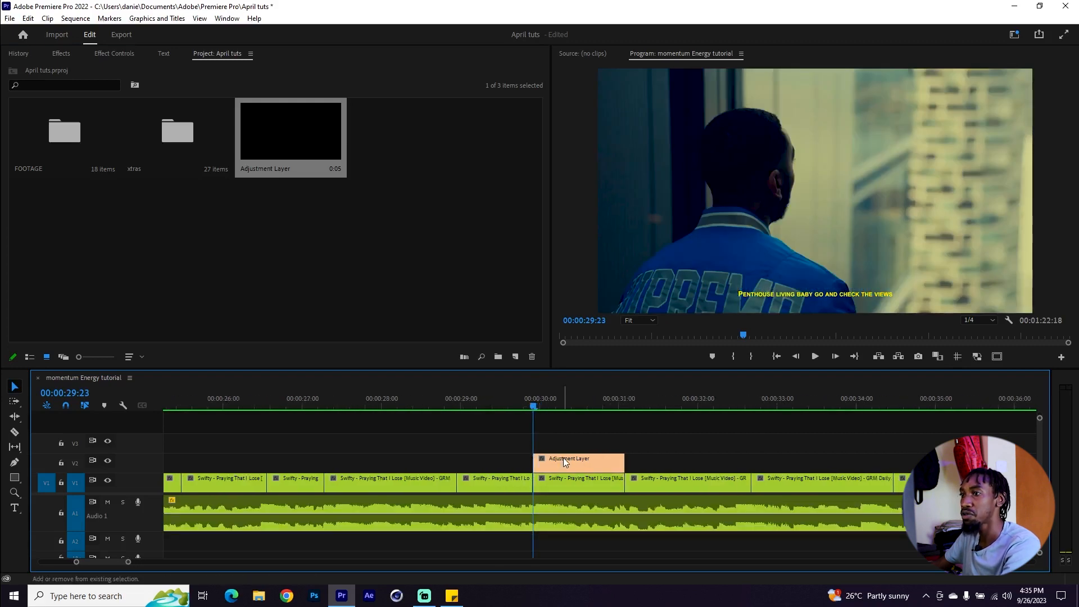
Find the Transform effect and apply it to the adjustment layer on V2.
left_click(564, 460)
left_click(556, 409)
mouse_move(555, 413)
left_mouse_down()
mouse_move(565, 414)
mouse_move(539, 415)
mouse_move(556, 420)
left_mouse_up()
left_click(61, 53)
left_click(60, 68)
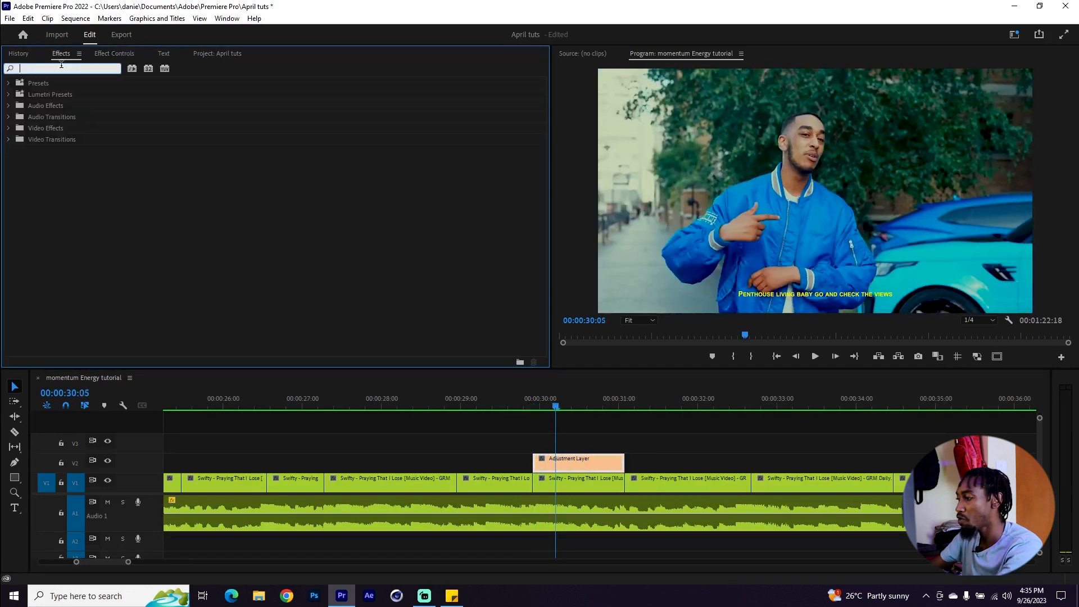
type("transf")
left_click_drag(53, 150, 596, 466)
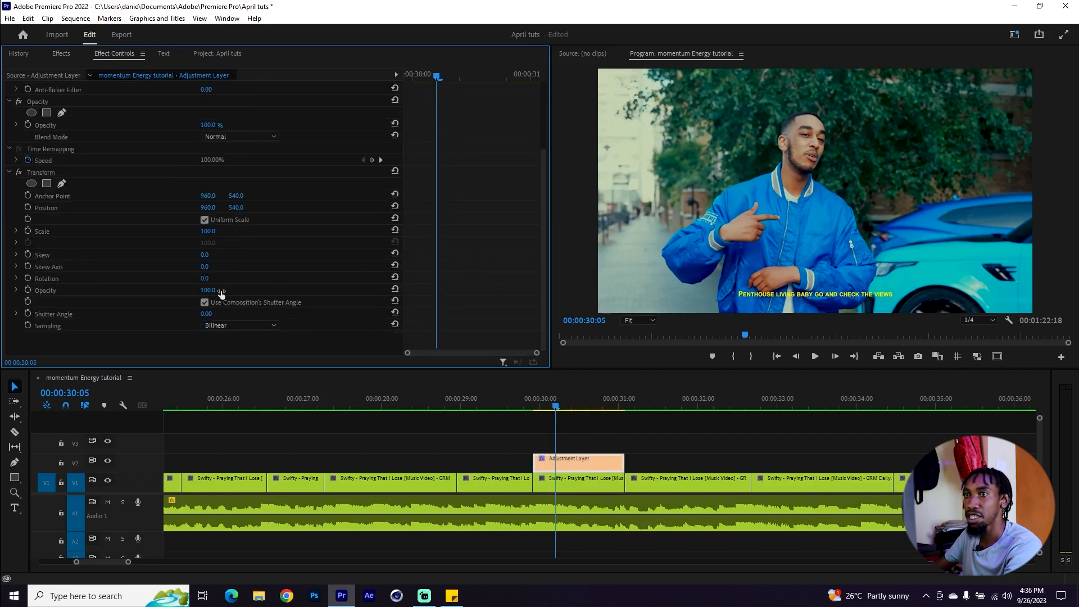
Disable Use Composition's Shutter Angle in the Transform effect and set its Shutter Angle to 360.
left_click(204, 302)
left_click(207, 315)
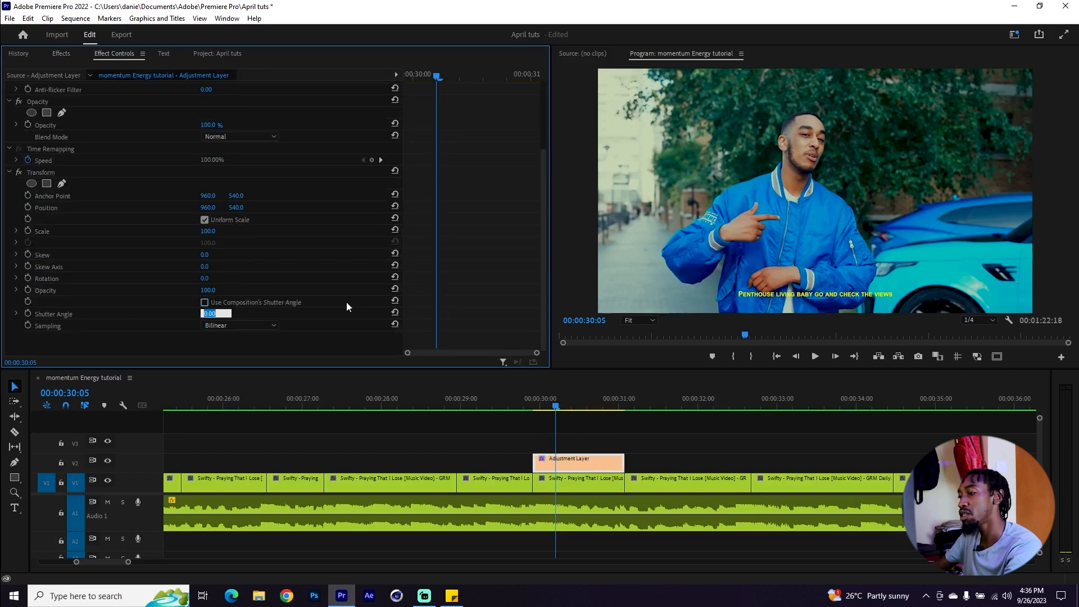
type("360")
key("Return")
Keyframe the Transform effect's Scale from 100 at the adjustment layer's start to 127 at 00:00:30:03.
left_click(550, 404)
left_click(28, 231)
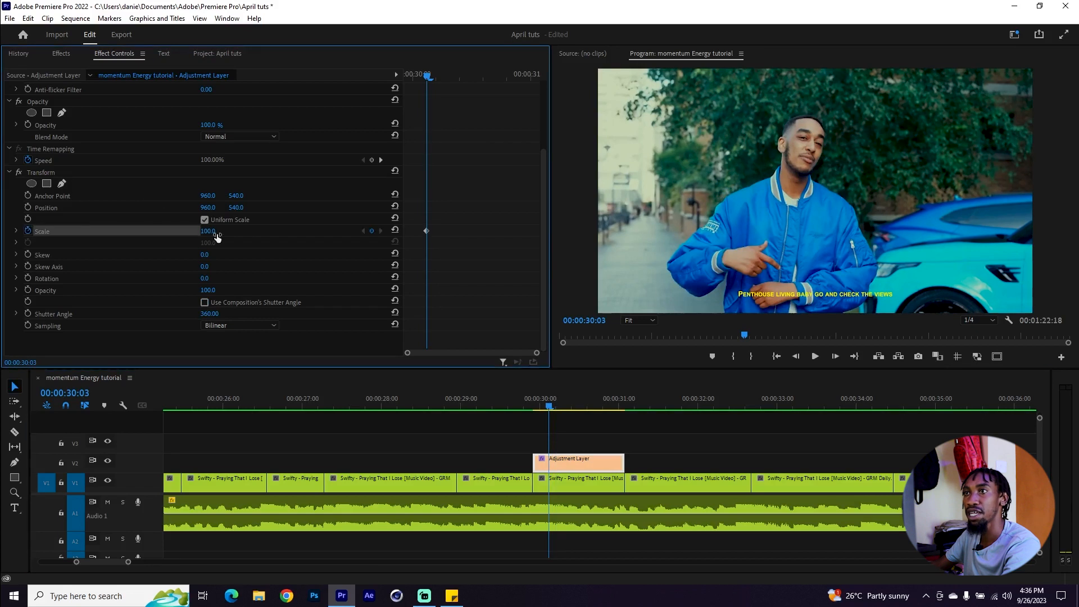
left_click_drag(426, 231, 397, 232)
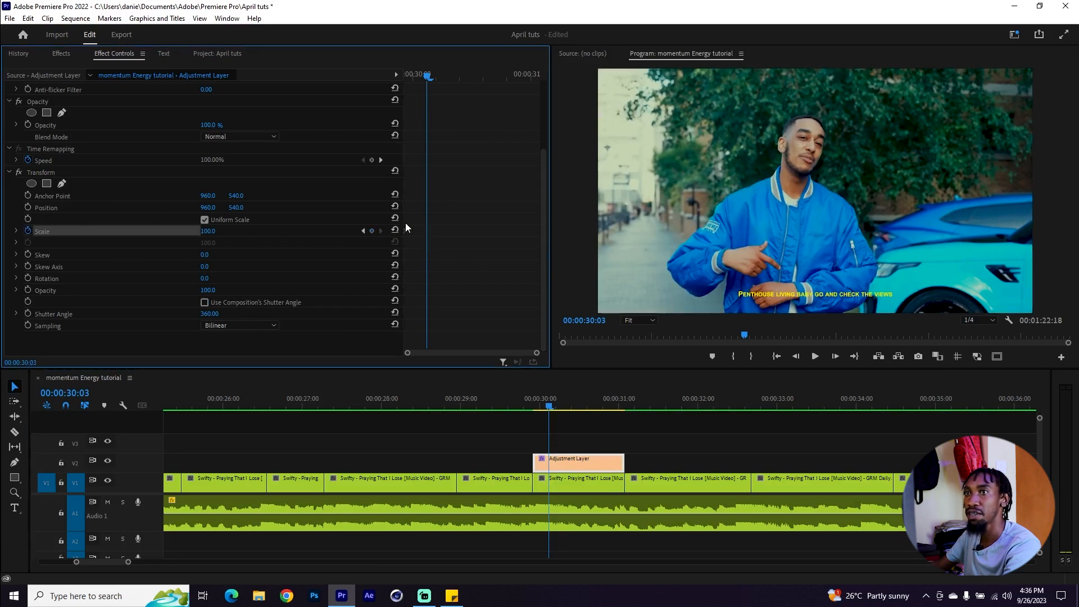
left_click(209, 232)
left_click(251, 234)
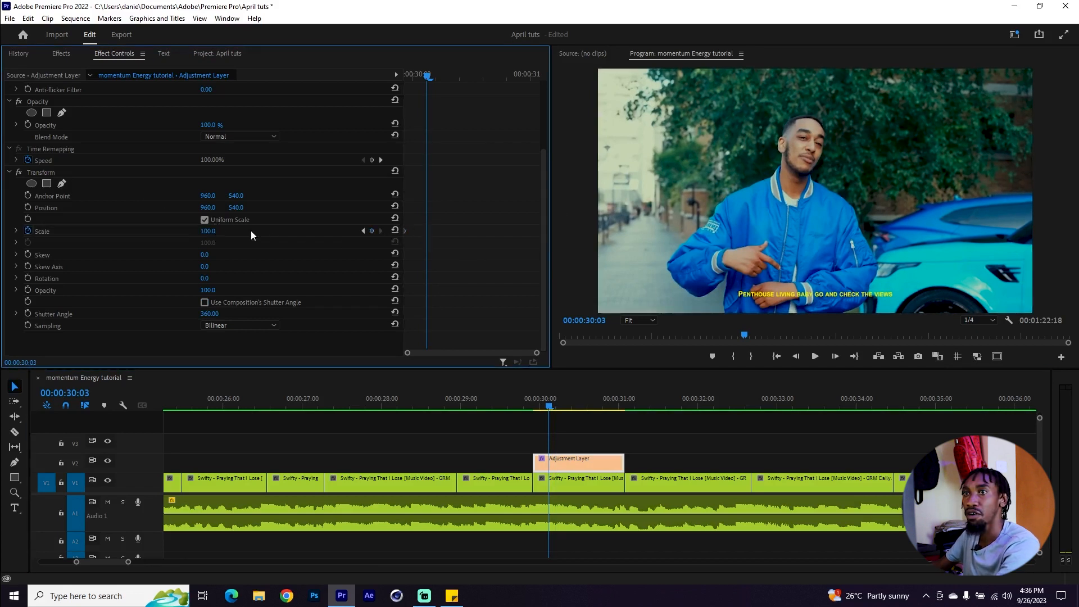
left_click_drag(208, 231, 223, 231)
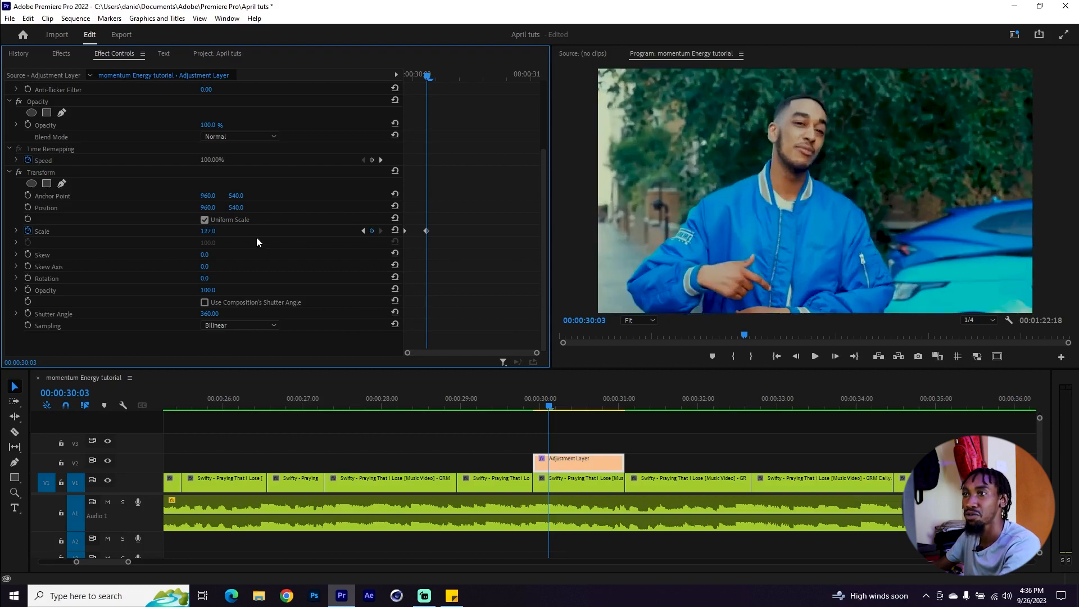
Play the sequence from just before the adjustment layer to preview the scale zoom.
left_click_drag(426, 82, 403, 72)
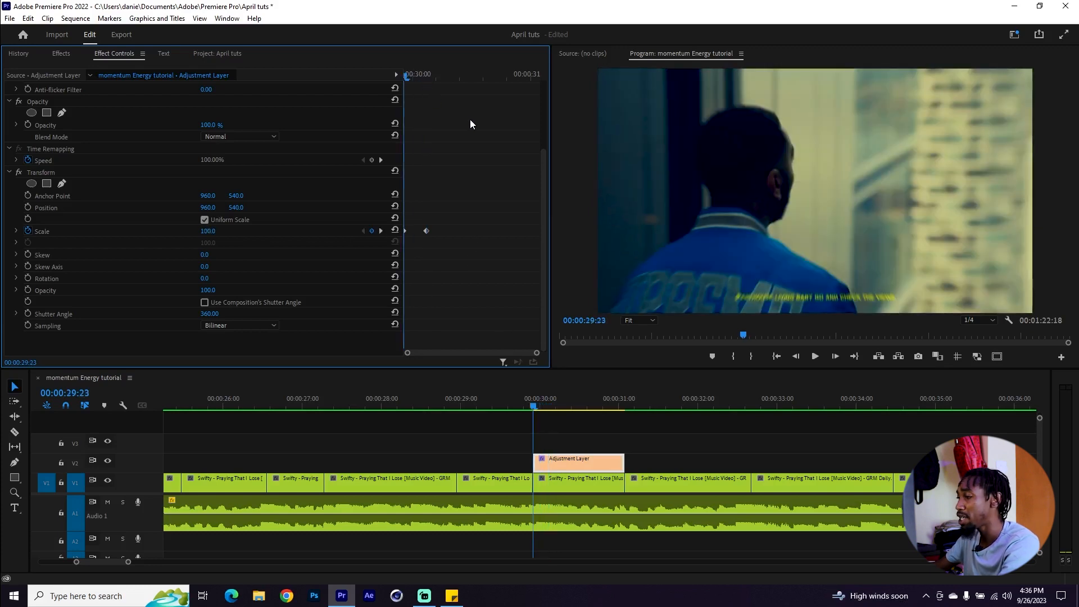
key("space")
key("space")
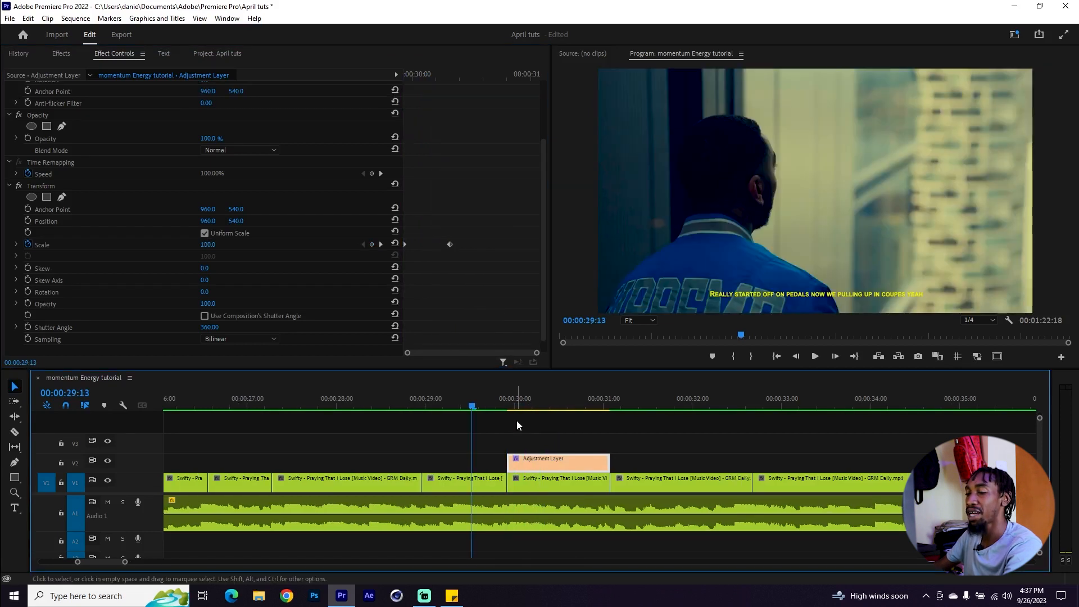
left_click_drag(488, 404, 487, 406)
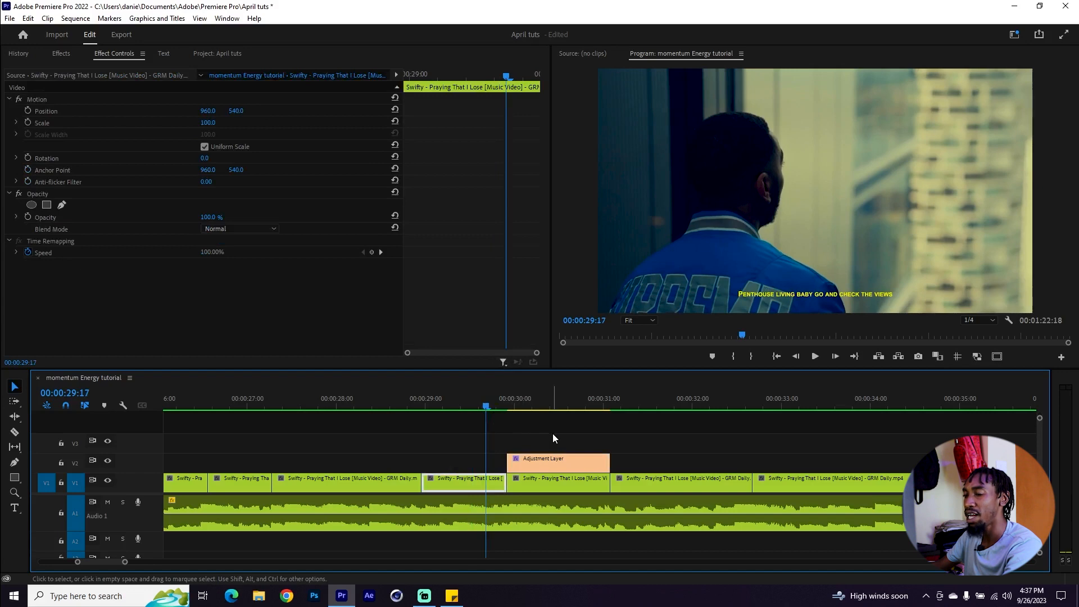
key("space")
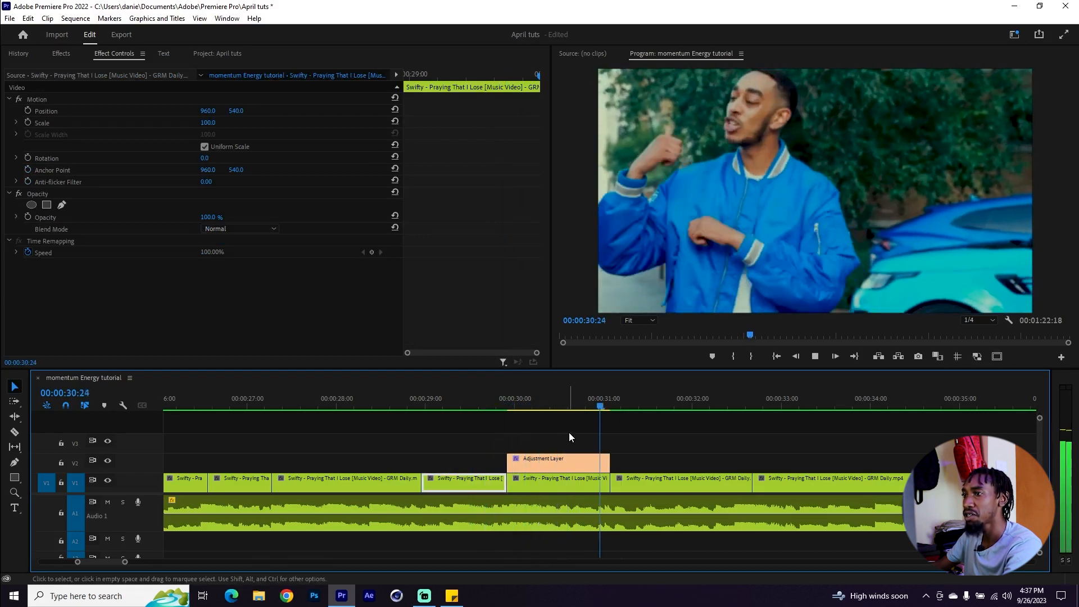
key("space")
Set both Transform Scale keyframes on the adjustment layer to Bezier interpolation.
left_click_drag(536, 403, 518, 405)
left_click(534, 461)
scroll(494, 291, "down", 3)
scroll(490, 290, "down", 1)
left_click_drag(487, 226, 362, 261)
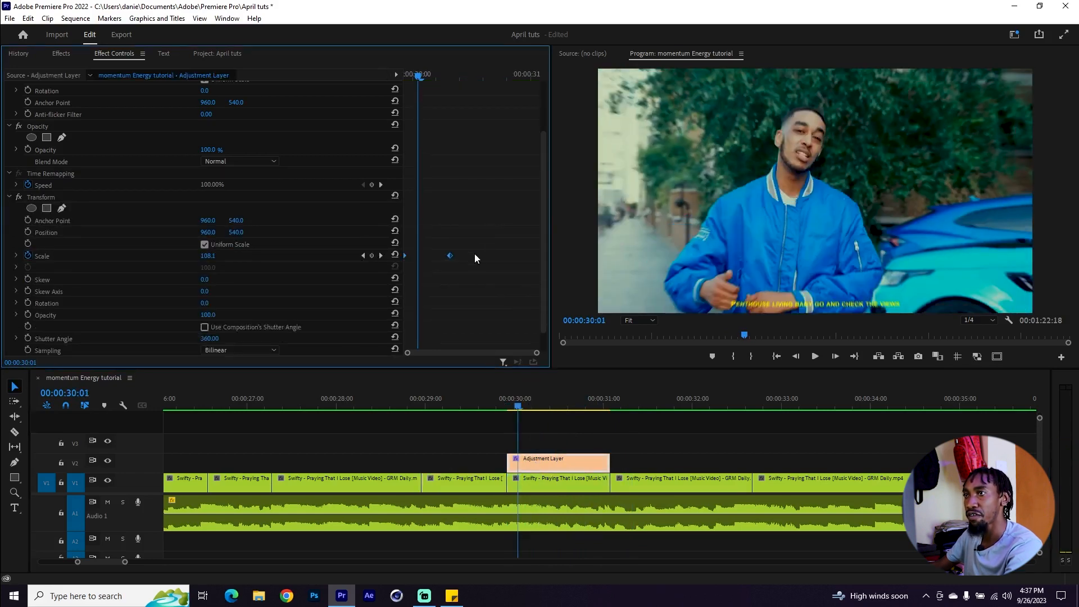
right_click(449, 258)
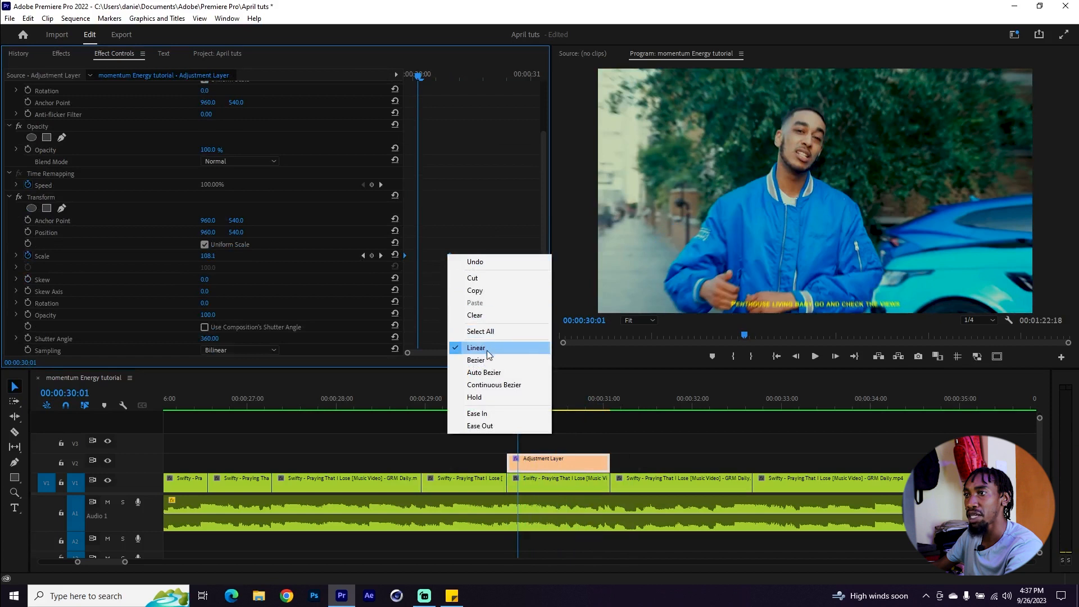
left_click(476, 360)
Reshape the Scale velocity graph so the zoom is fastest at the first keyframe and eases gradually into the second.
left_click(17, 257)
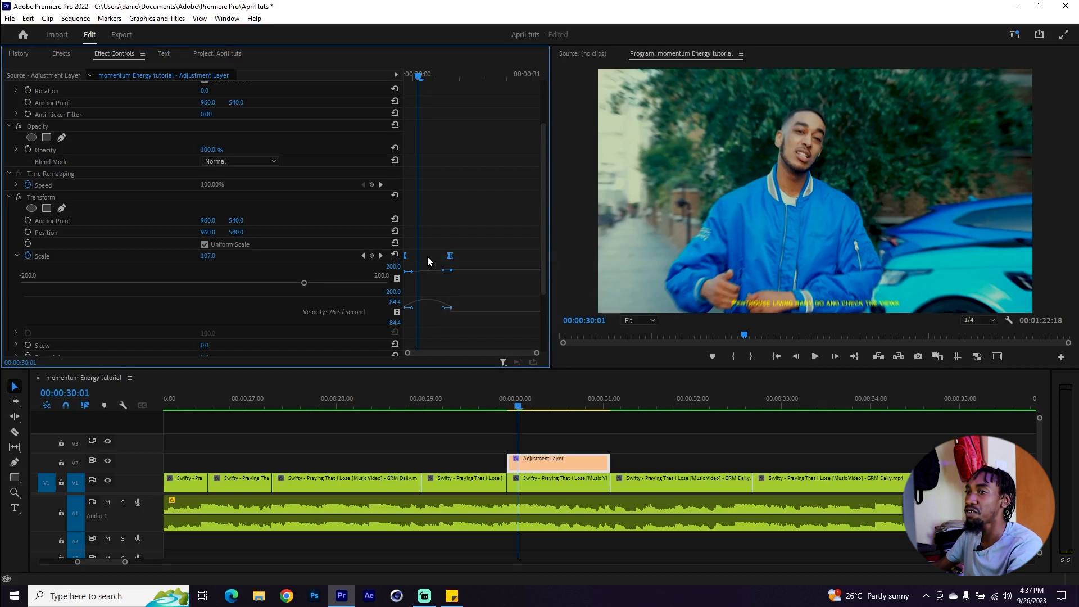
left_click_drag(447, 311, 423, 309)
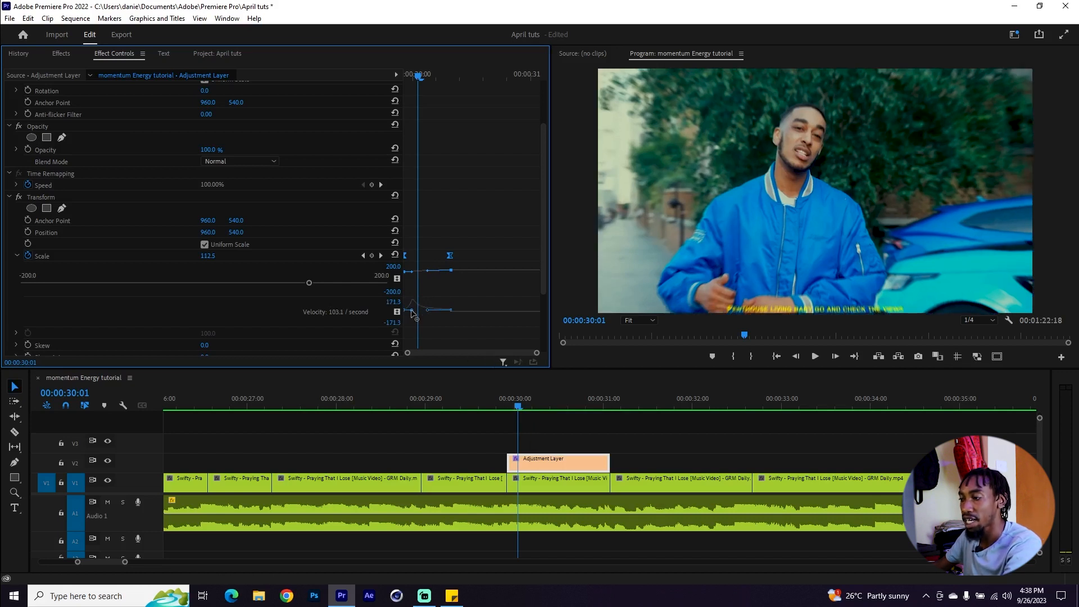
left_click_drag(411, 311, 405, 310)
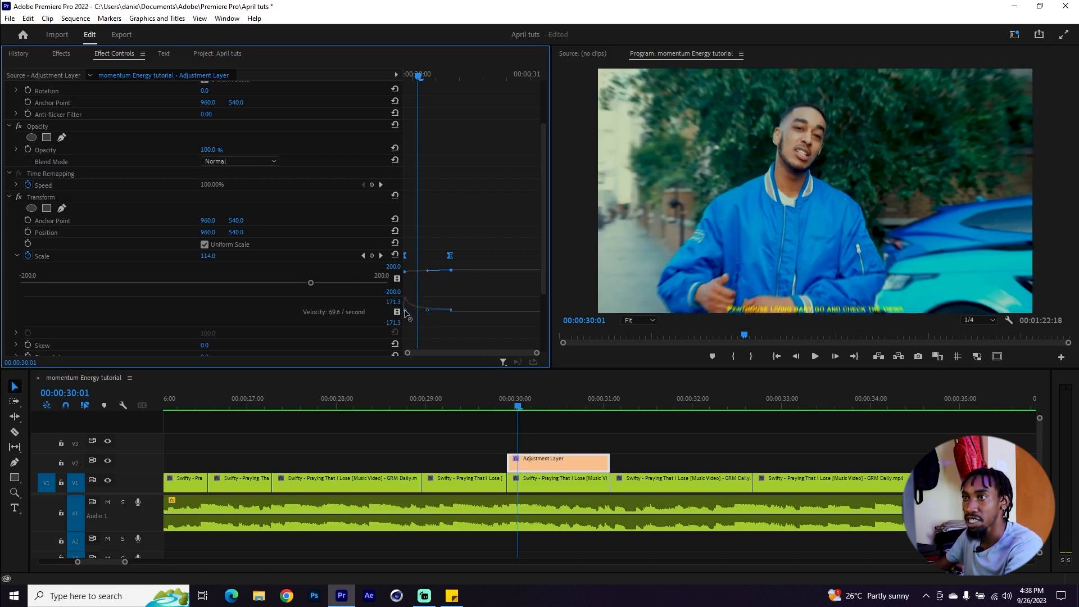
Play back the eased zoom, and step frame by frame from 00:00:29:23 to 00:00:30:02 to examine its motion blur.
left_click(490, 403)
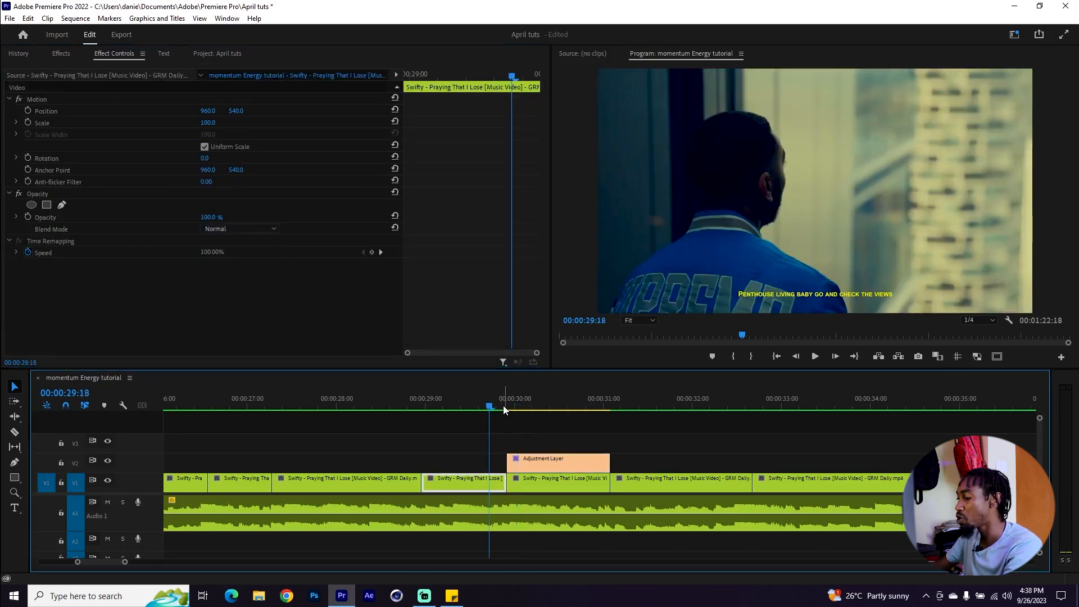
key("space")
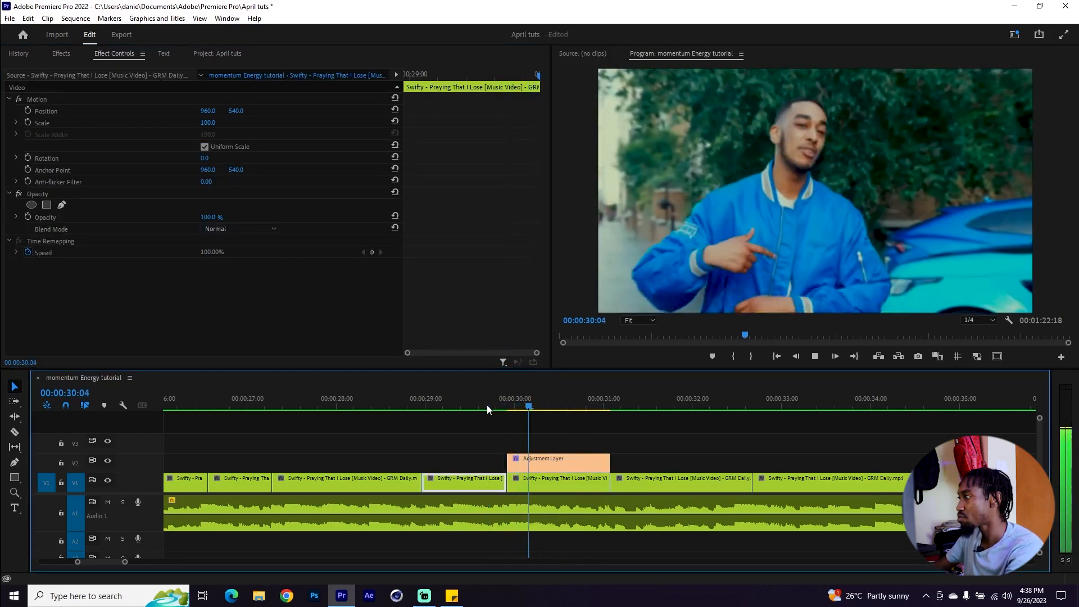
left_click(488, 400)
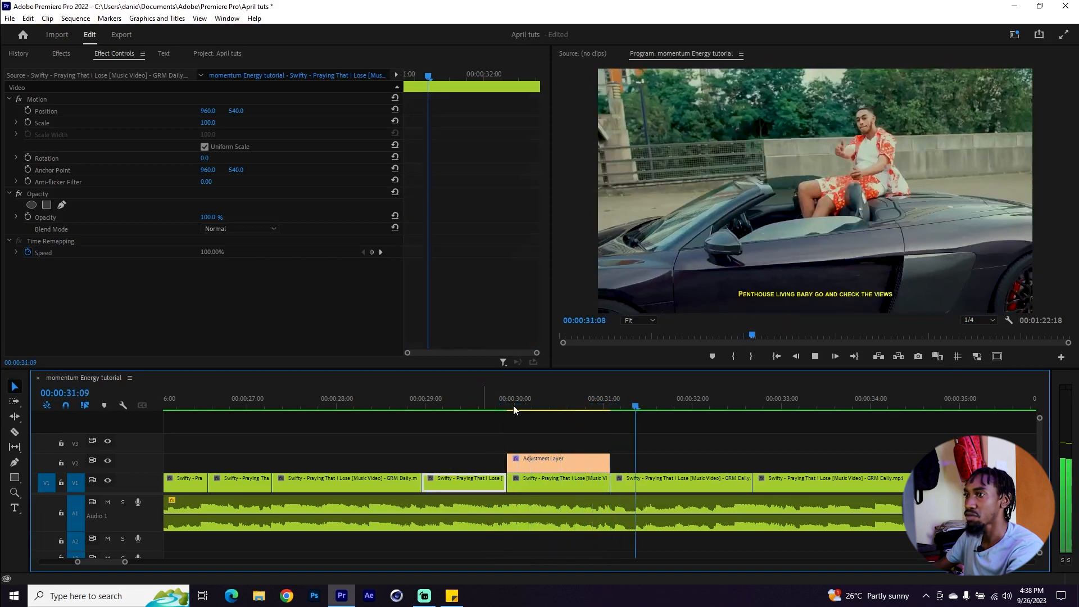
left_click(508, 405)
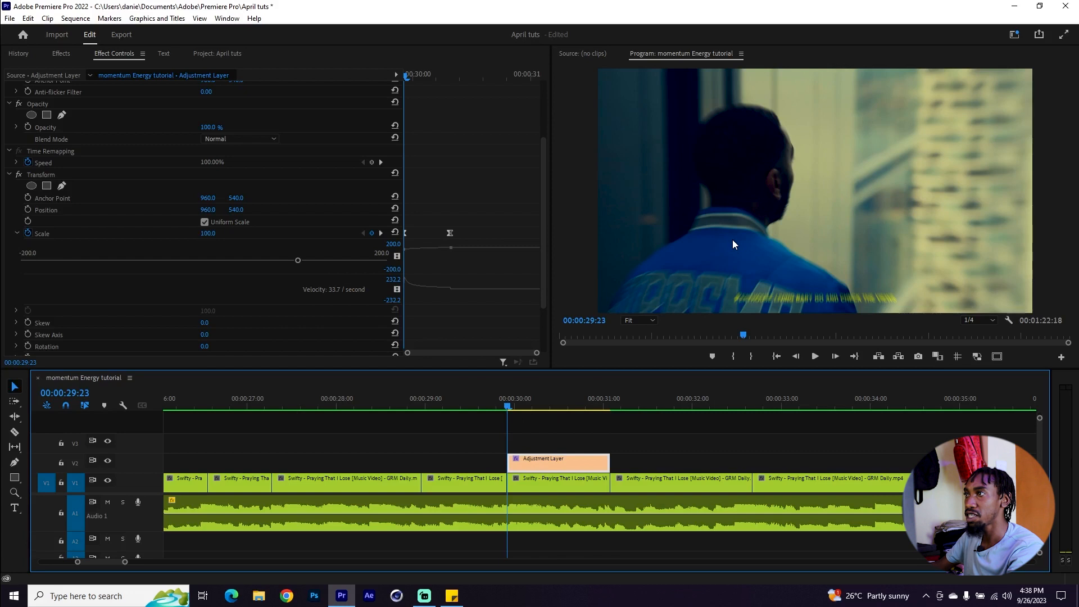
key("Right")
key("Right")
key("Right")
key("Right")
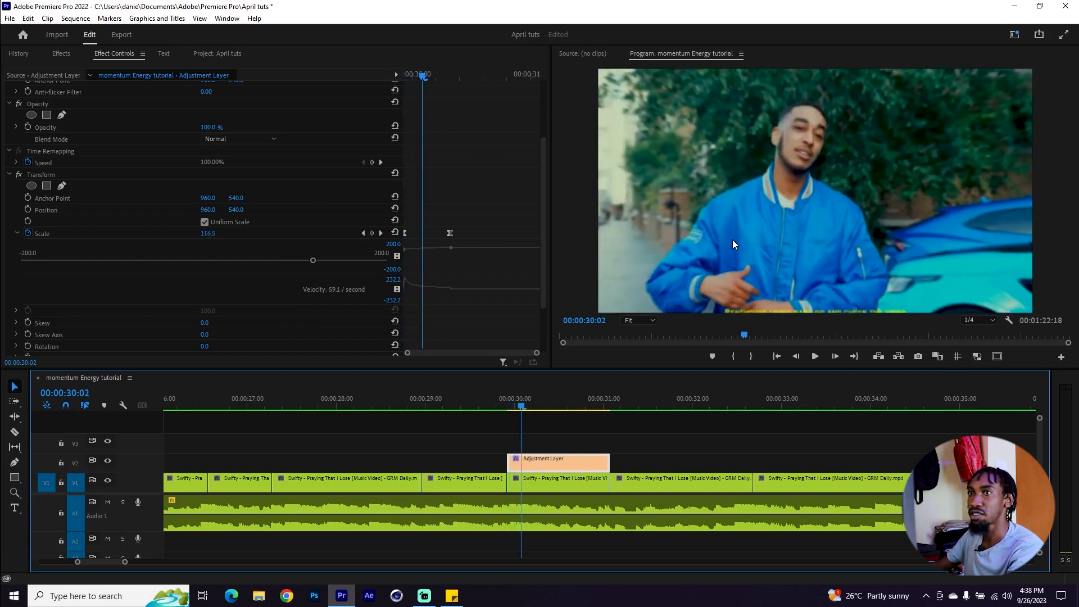
Move the adjustment layer's second Transform Scale keyframe slightly earlier to shorten the zoom.
mouse_move(520, 403)
left_mouse_down()
mouse_move(554, 404)
mouse_move(497, 403)
mouse_move(522, 404)
left_mouse_up()
left_click(533, 457)
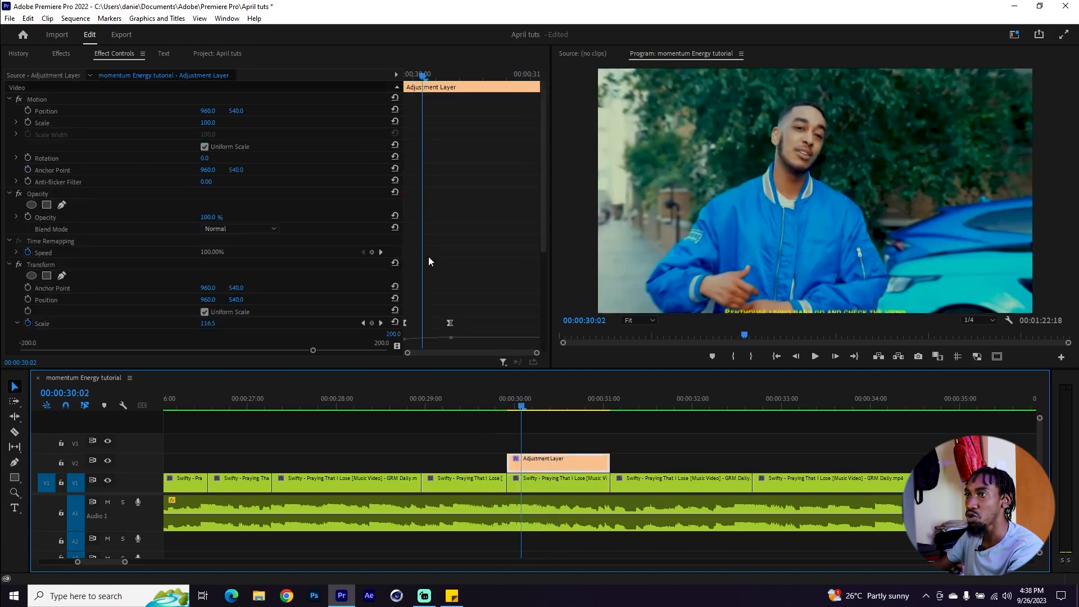
left_click_drag(450, 323, 442, 325)
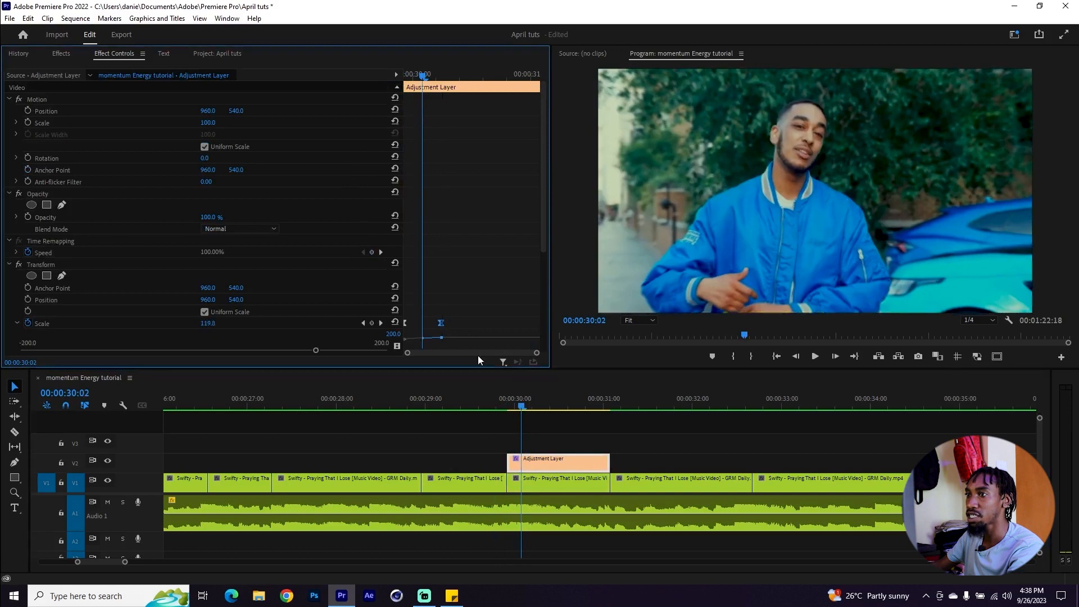
Play back the shortened zoom on the adjustment layer and scrub over it around 00:00:30:13 to check its speed.
left_click(486, 400)
key("space")
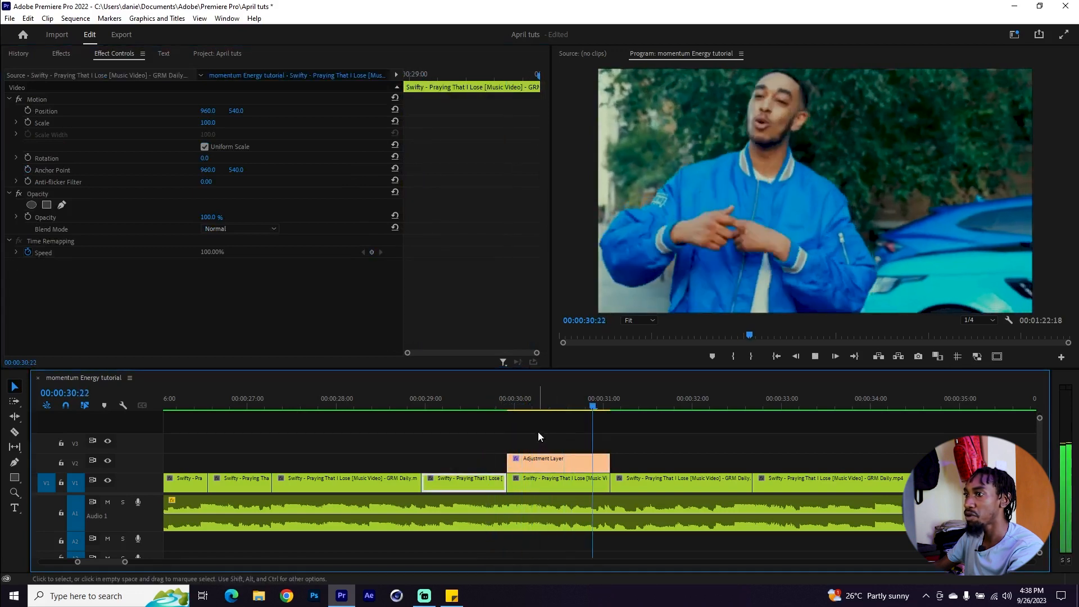
key("minus")
left_click_drag(458, 405, 455, 407)
left_click(481, 460)
left_click(467, 407)
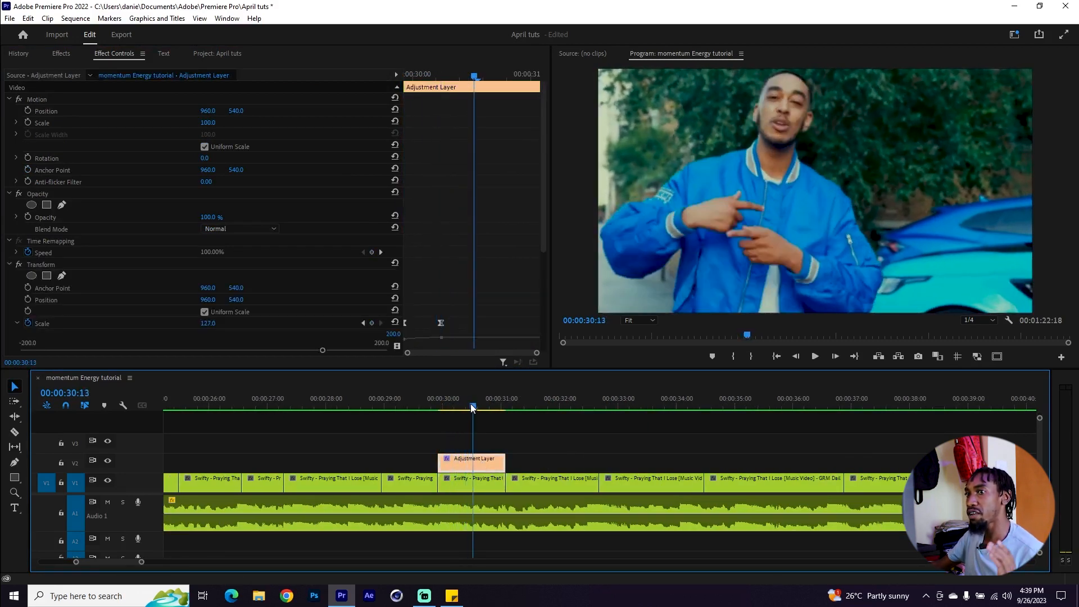
Place a new adjustment layer on V2 above the clip that starts just before 00:00:37:00, aligned with the clip's start.
left_click_drag(630, 403, 878, 399)
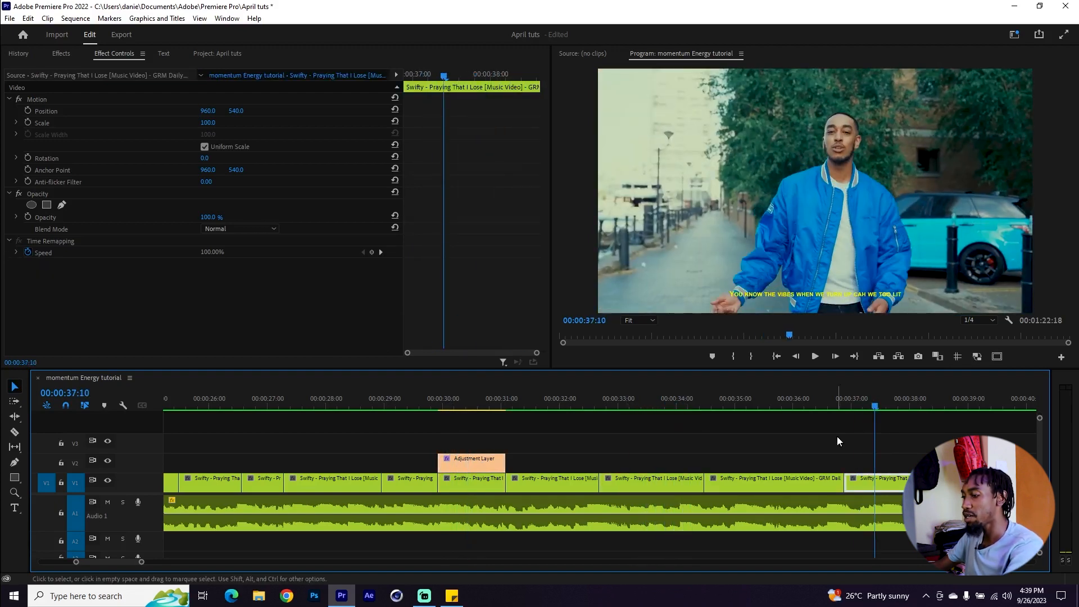
scroll(837, 436, "down", 1)
left_click(226, 54)
left_click_drag(282, 141, 785, 464)
left_click_drag(788, 464, 834, 464)
Apply the Transform effect to the new adjustment layer and extend the layer to the end of the clip beneath it.
left_click(61, 54)
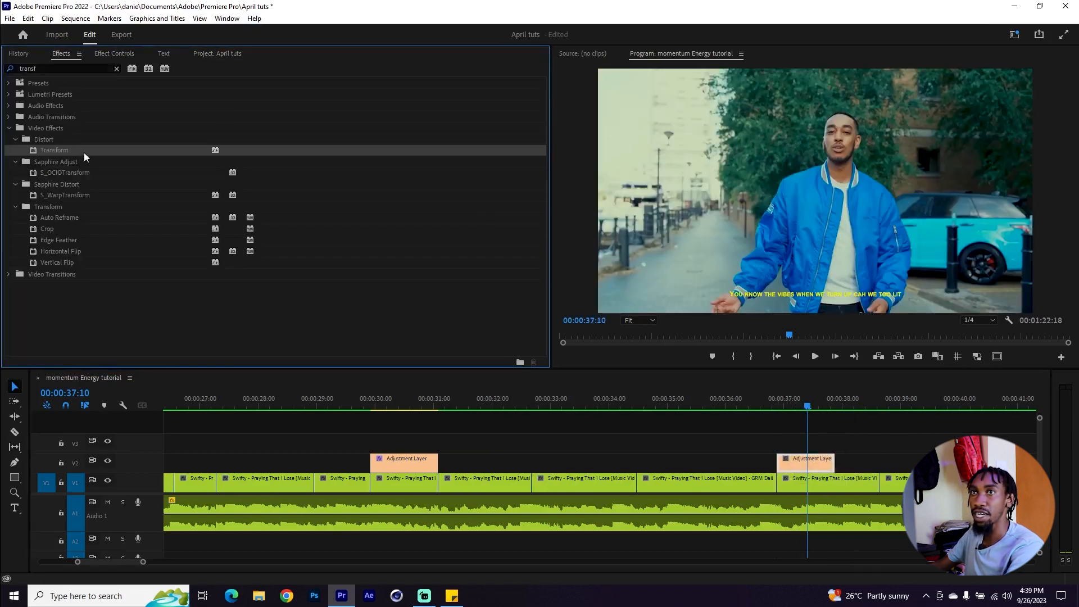
left_click_drag(85, 157, 804, 462)
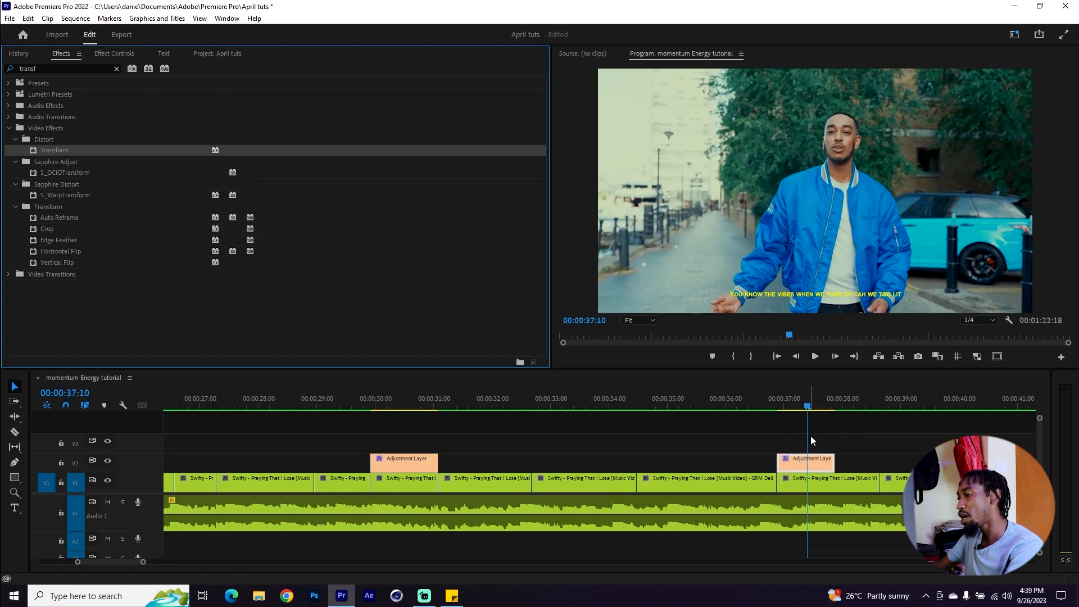
scroll(785, 462, "right", 2)
left_click_drag(783, 462, 828, 488)
left_click(819, 486)
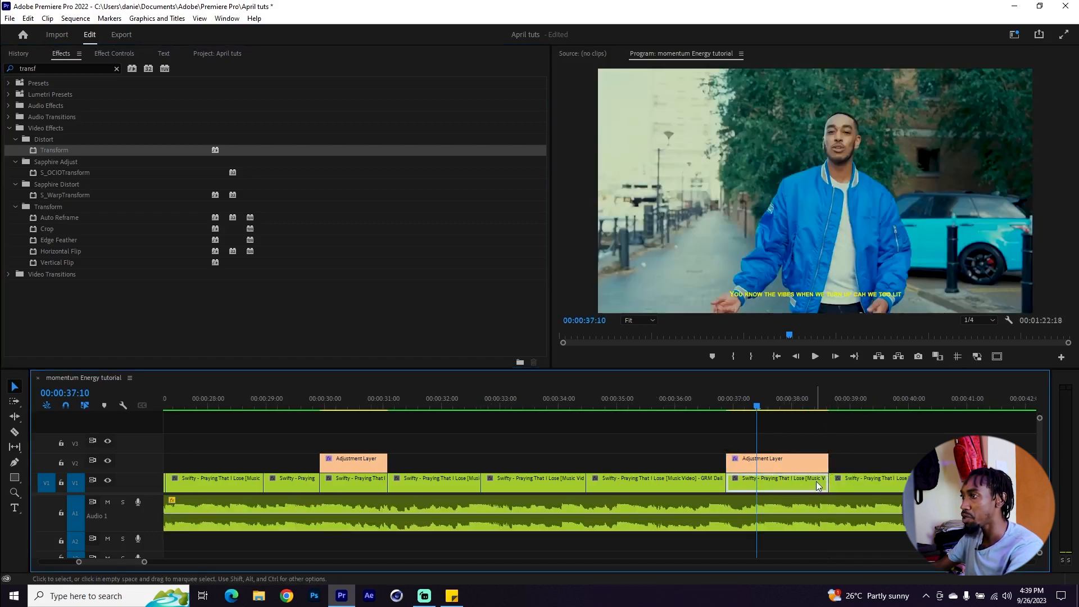
Turn off Use Composition's Shutter Angle in the new layer's Transform effect and set Shutter Angle to 90.
left_click(791, 467)
scroll(422, 298, "down", 2)
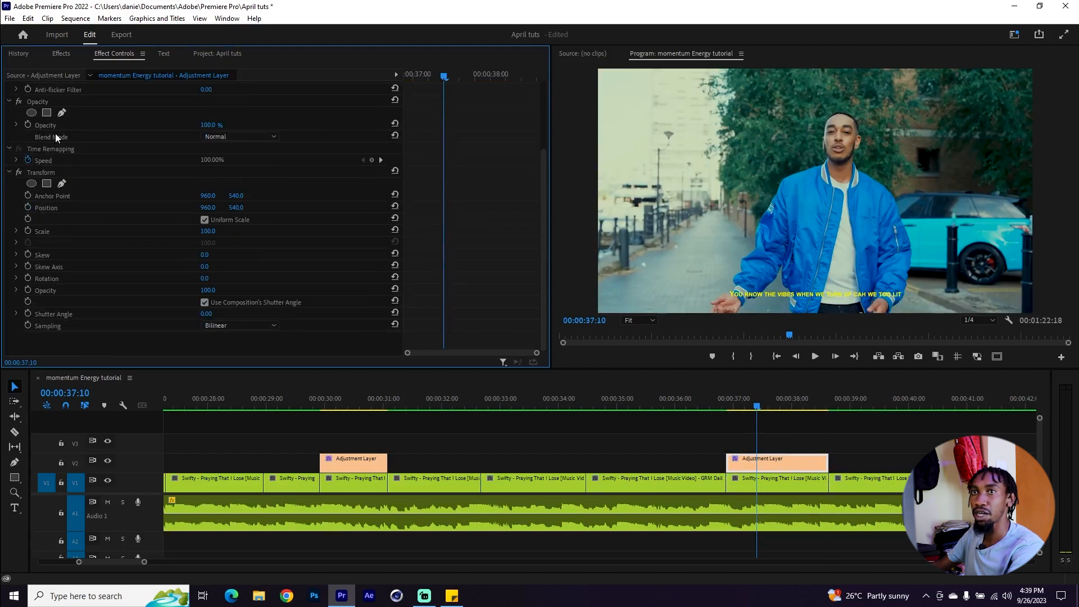
left_click(54, 172)
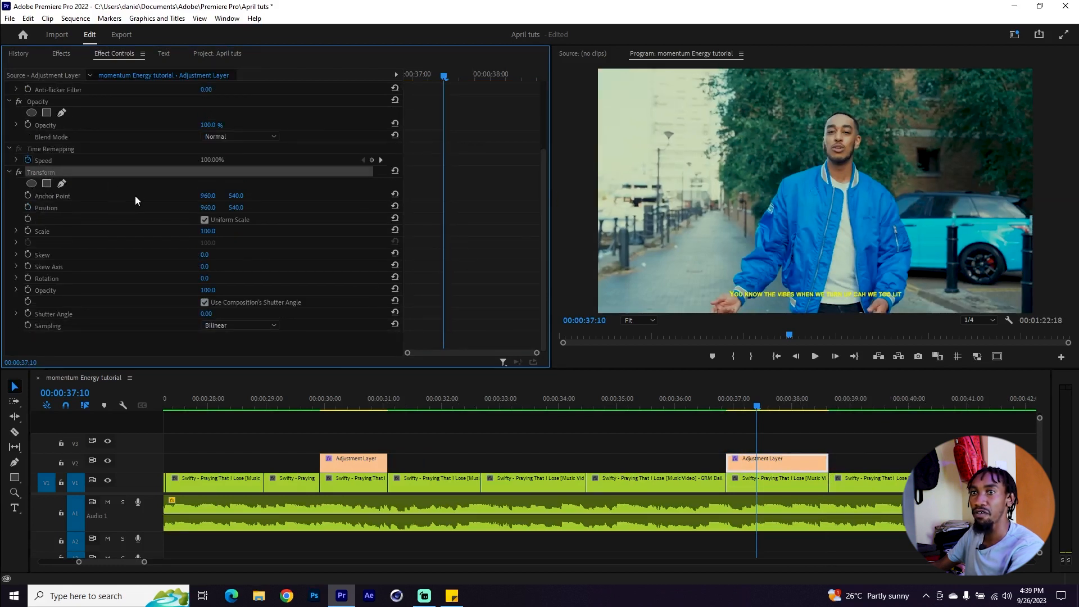
left_click(207, 313)
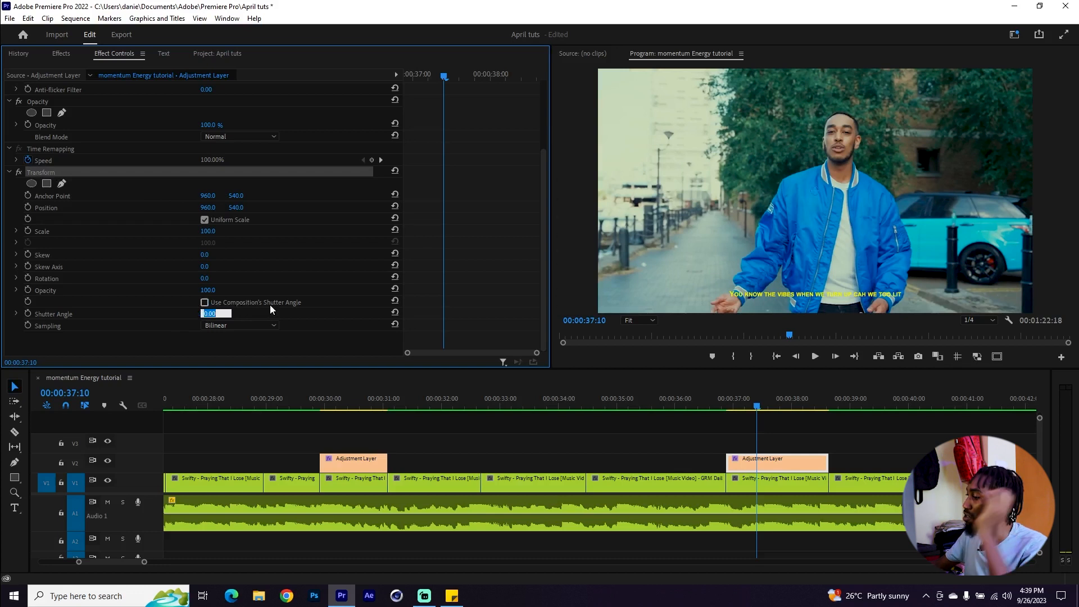
type("90")
key("Return")
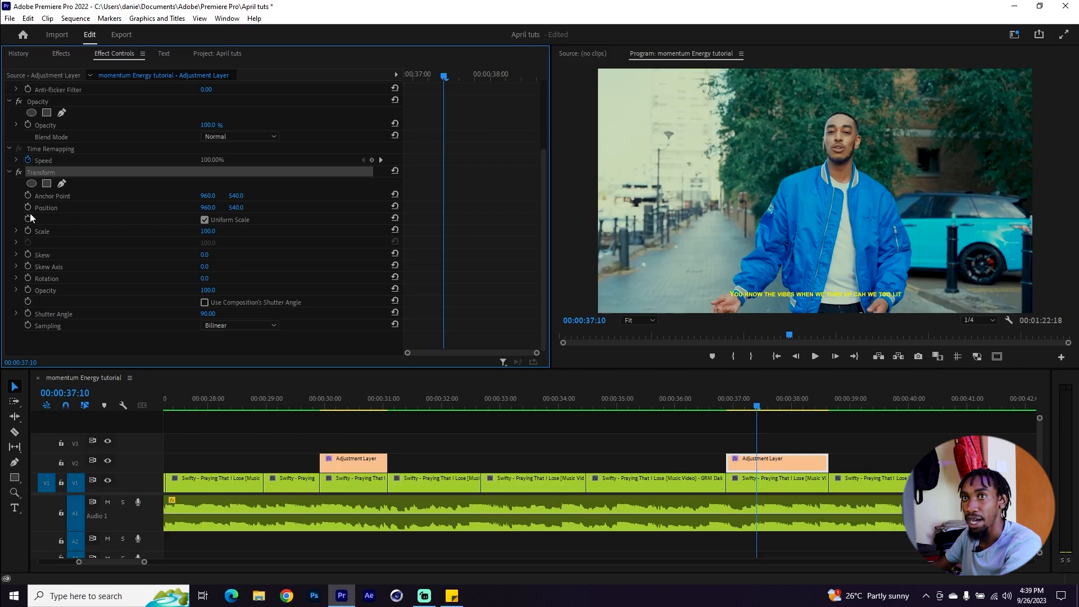
Keyframe the Transform Scale from 100 at the layer's start, 00:00:36:22, to 127 at 00:00:37:07.
left_click(28, 231)
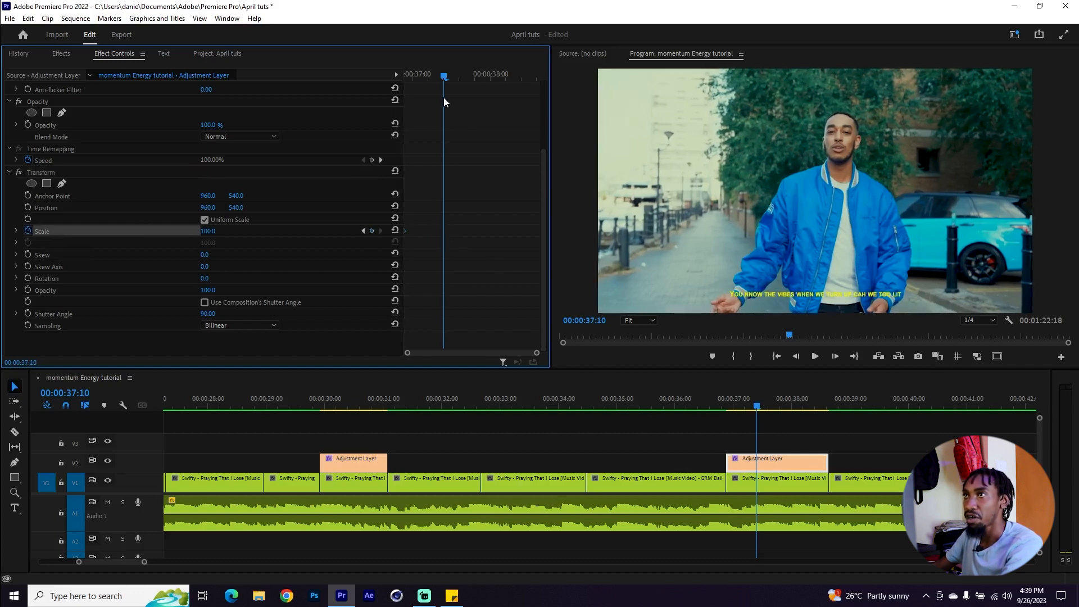
left_click_drag(442, 75, 412, 71)
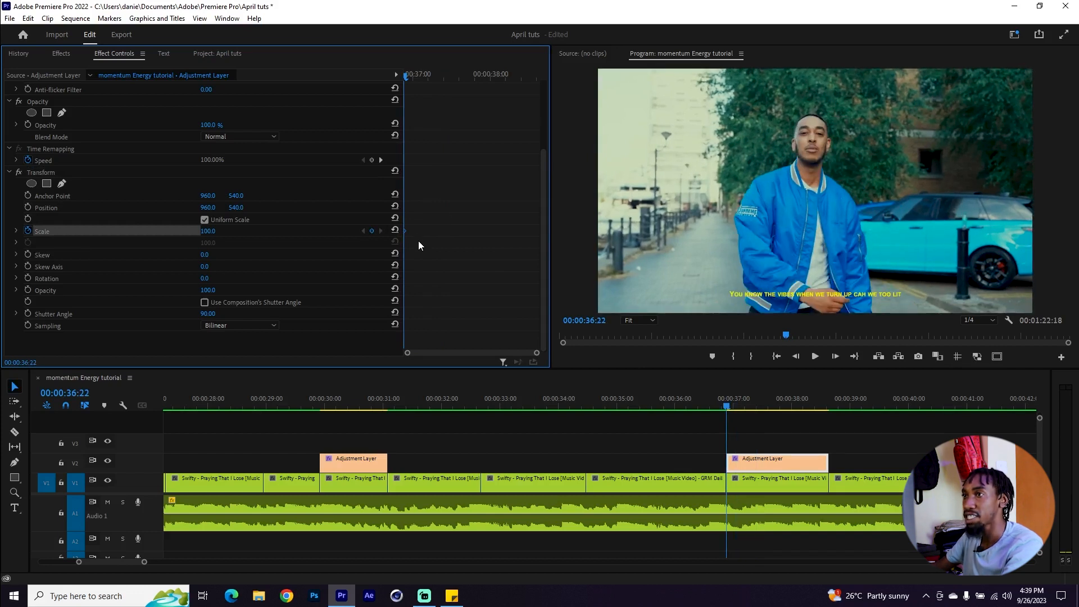
key("space")
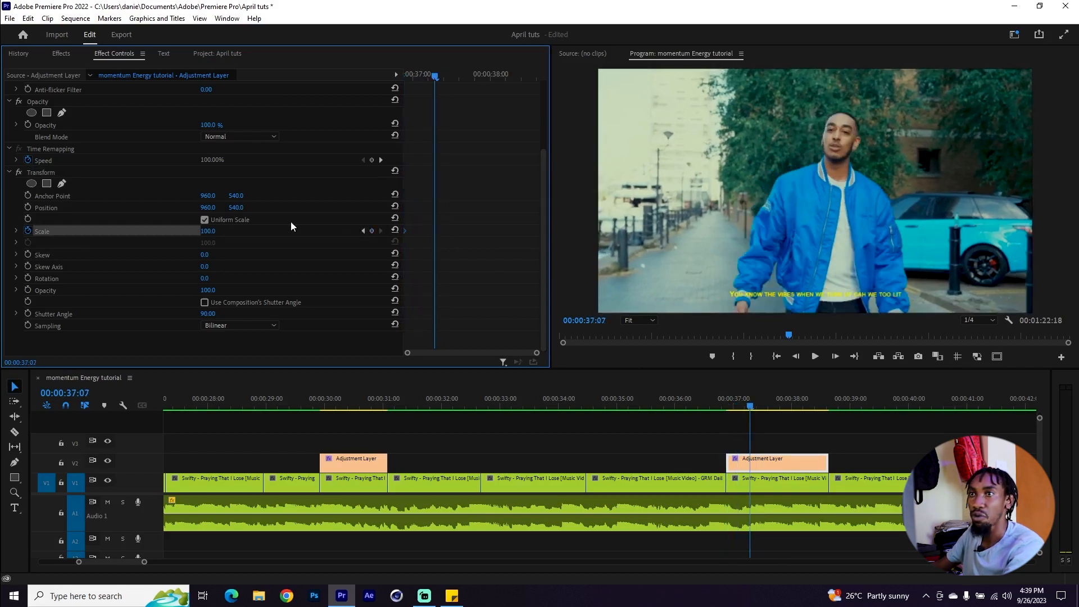
left_click(203, 235)
type("127")
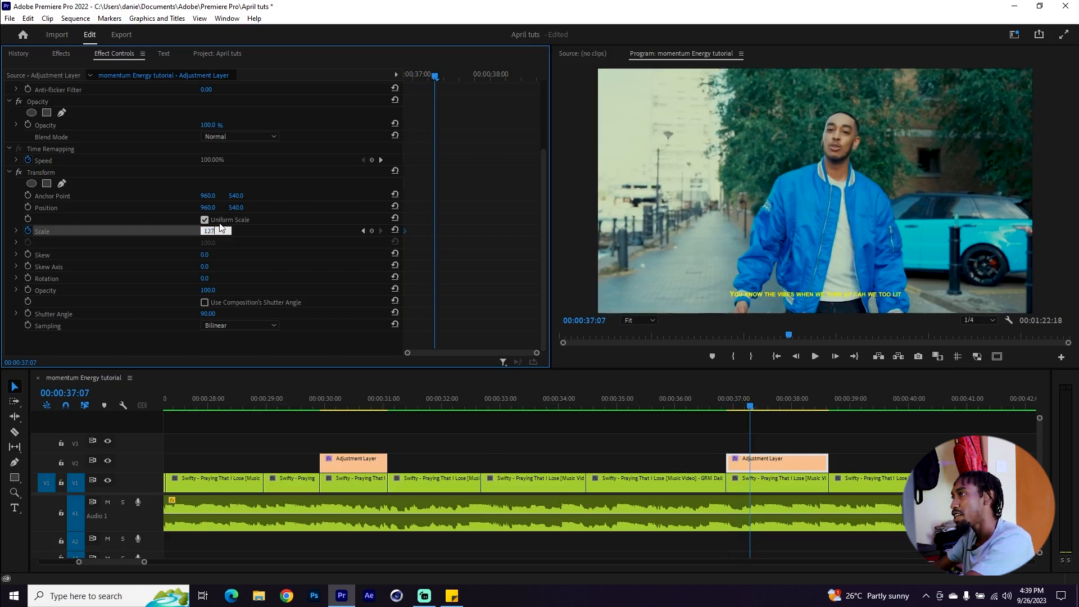
key("Return")
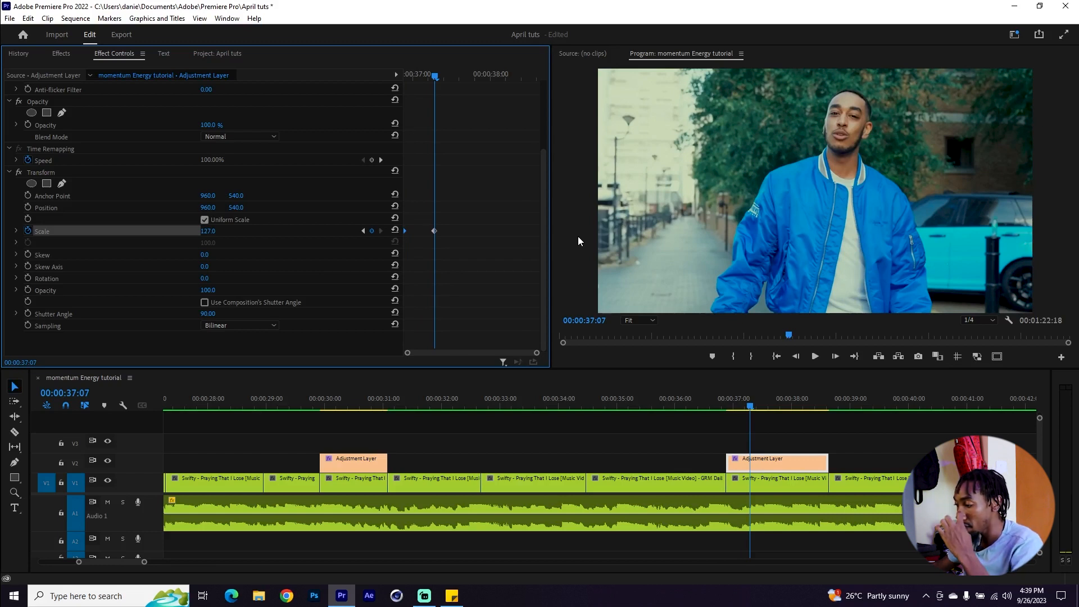
Add Transform Scale keyframes of 100 at 00:00:37:12 and 127 at 00:00:37:17 to repeat the zoom.
key("space")
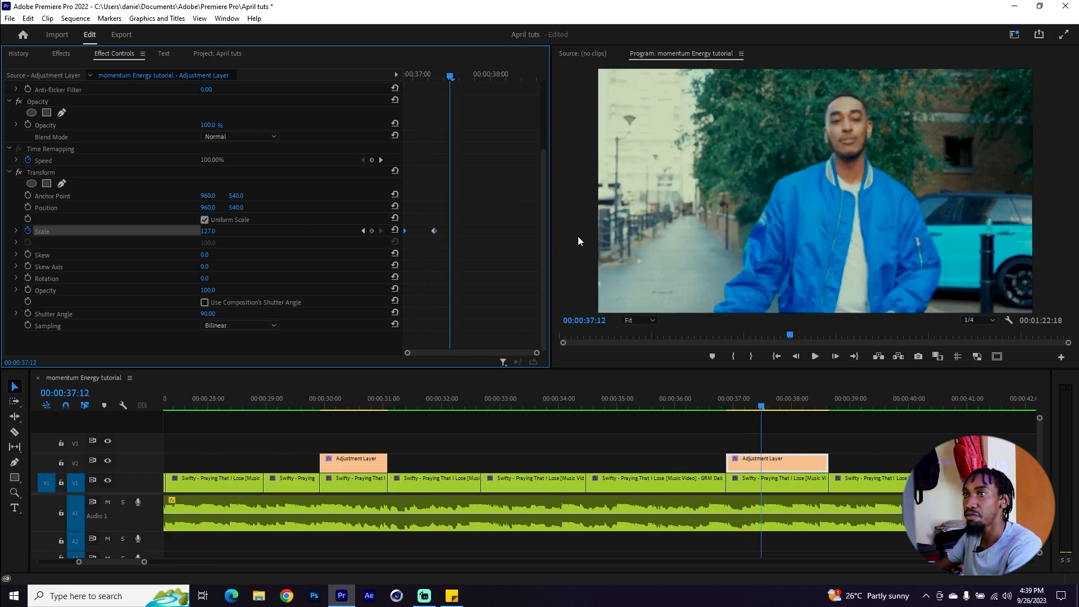
left_click(395, 230)
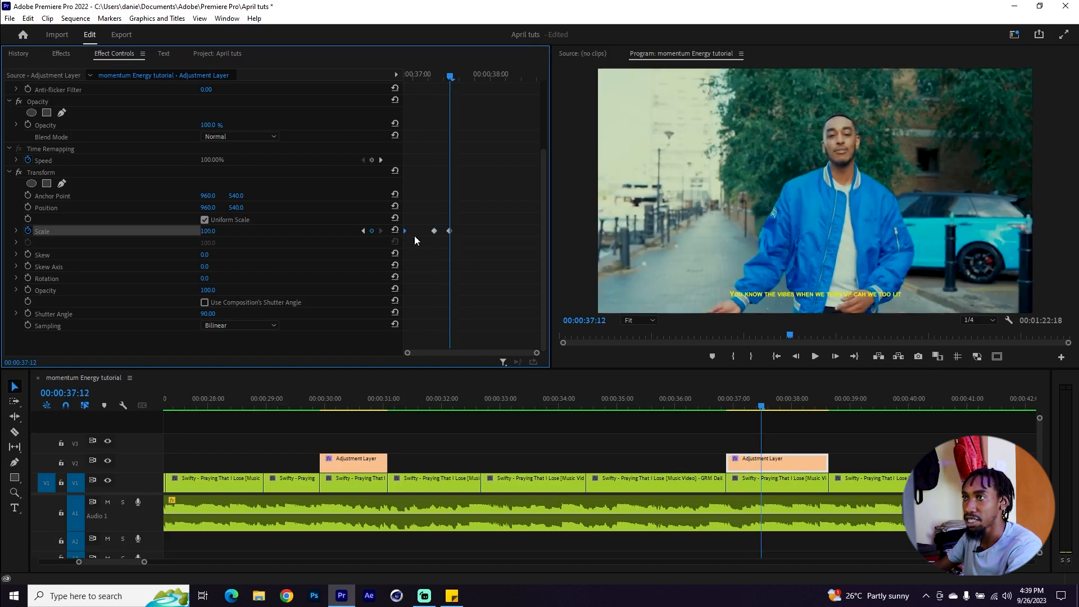
key("shift+Right")
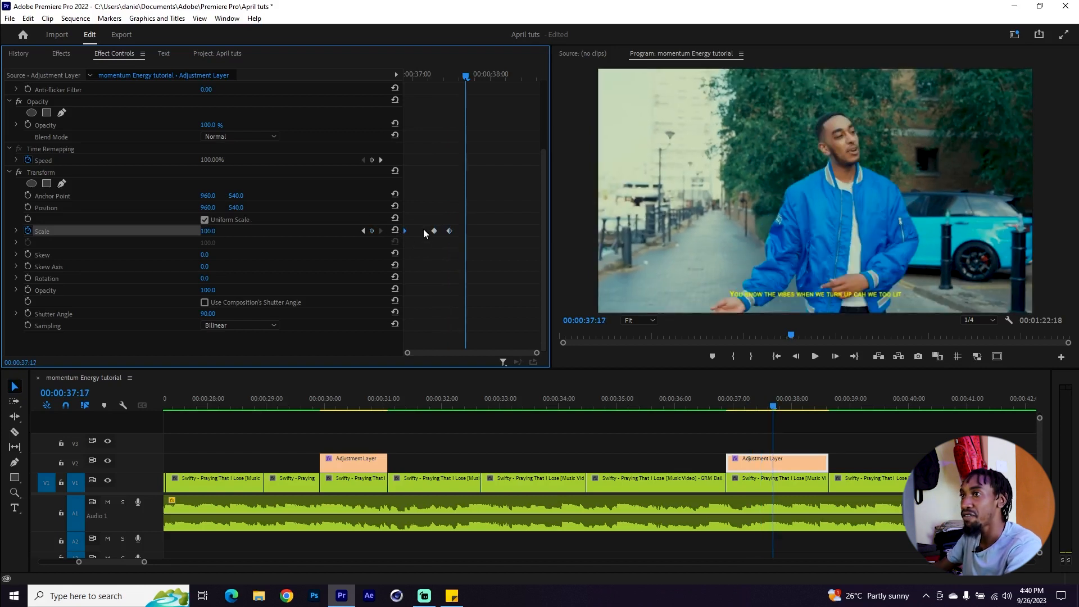
left_click(208, 231)
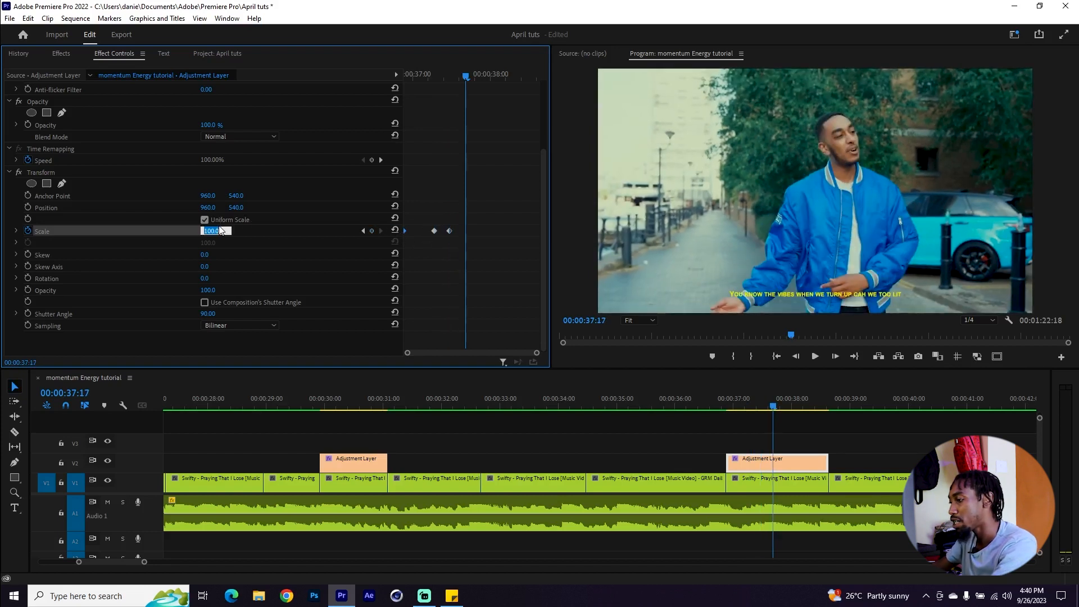
key("Return")
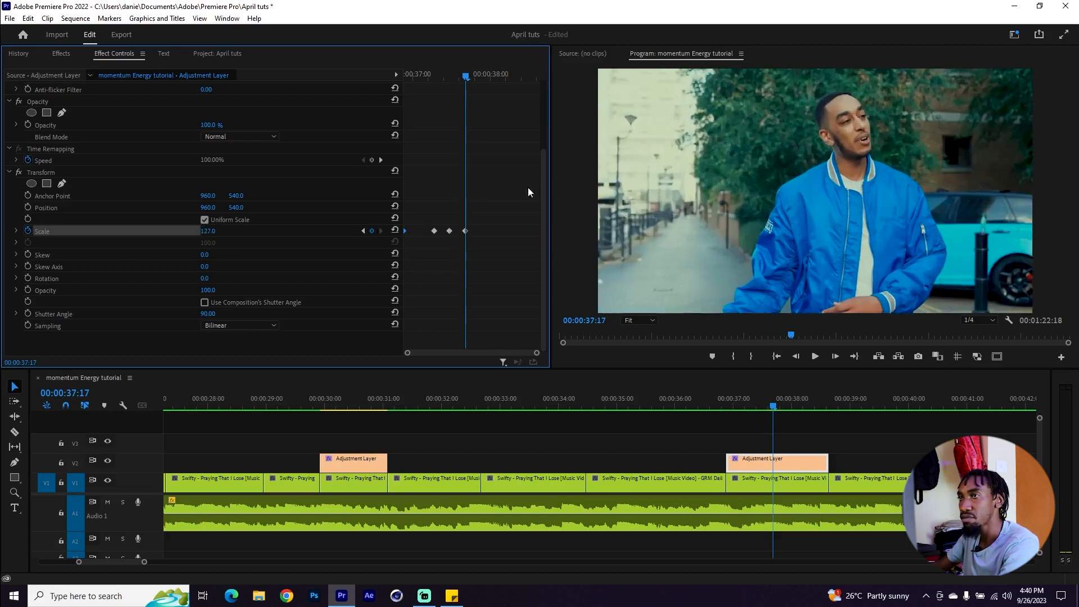
Play back the double zoom from the layer's start and again from the preceding clip at 00:00:36:00.
left_click_drag(433, 79, 373, 89)
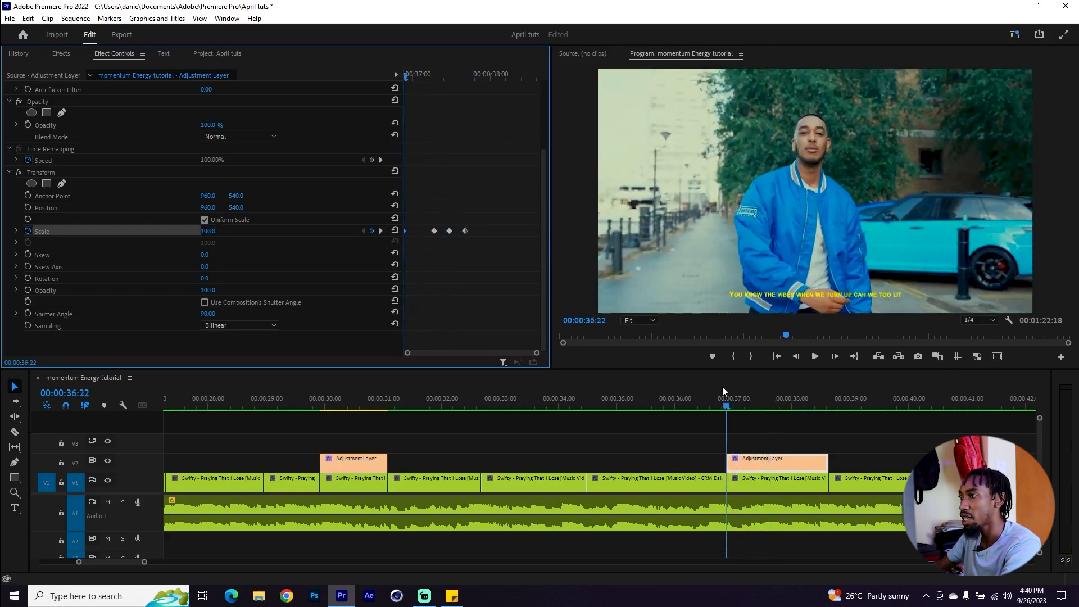
key("space")
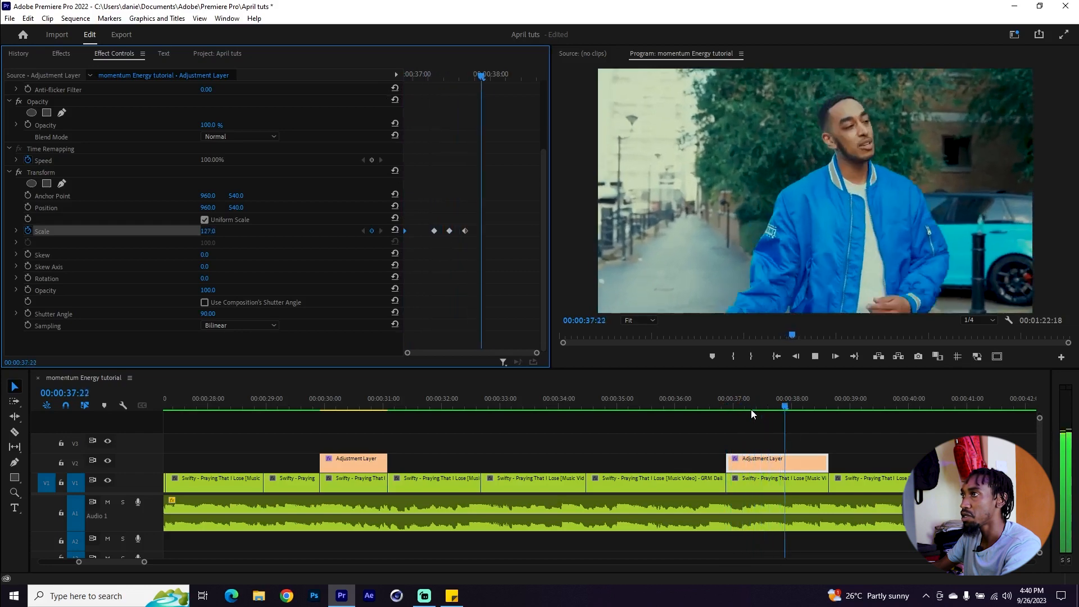
key("space")
left_click(677, 402)
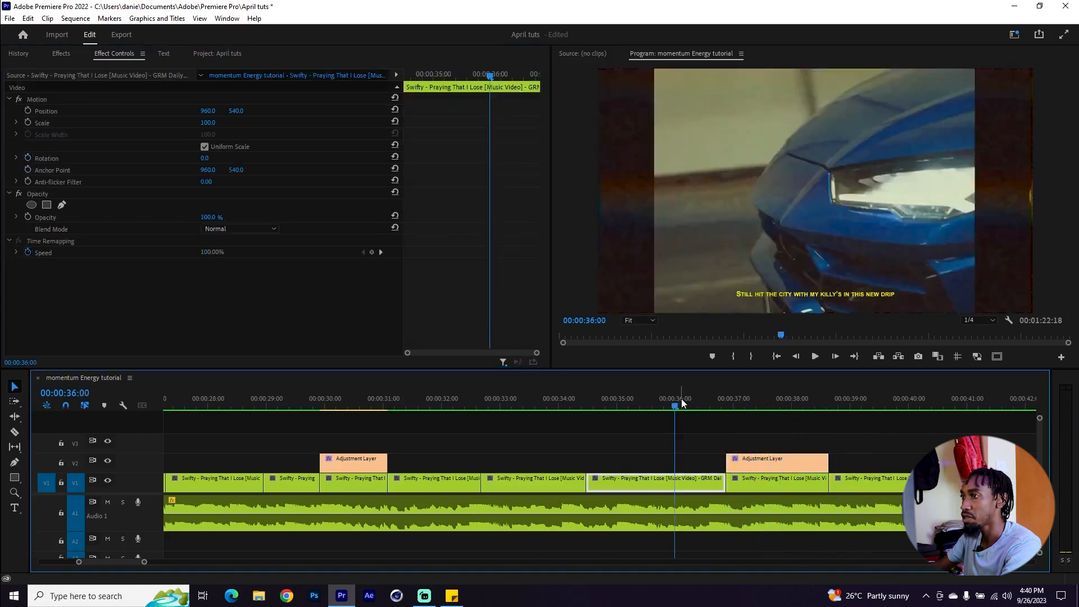
scroll(737, 431, "down", 2)
key("space")
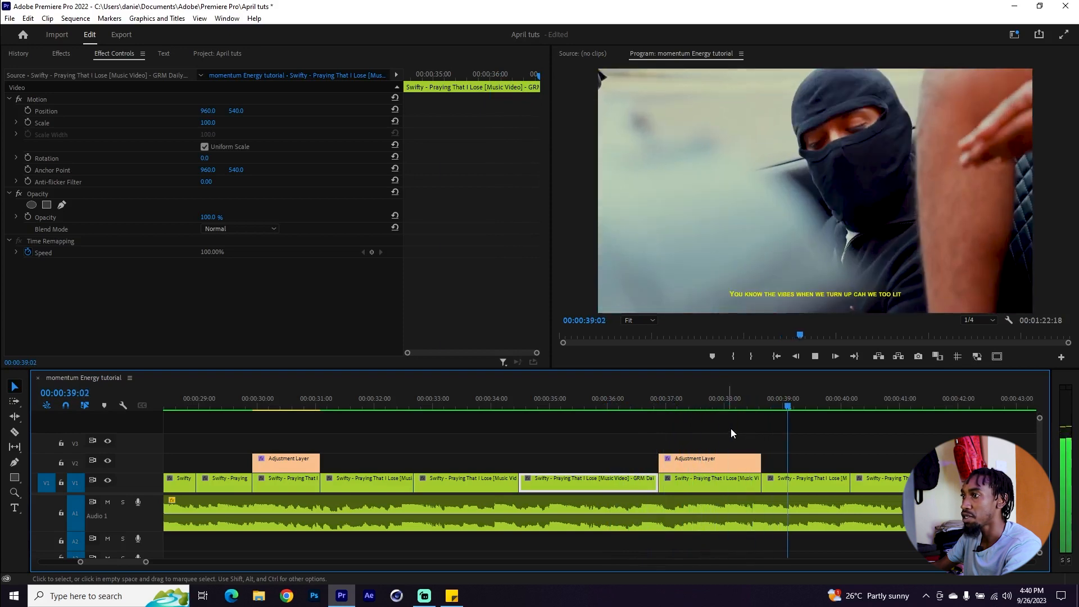
key("space")
Trim the end of the second adjustment layer back to 00:00:37:23, just past its last Scale keyframe.
left_click(710, 479)
left_click(706, 465)
scroll(713, 447, "down", 1)
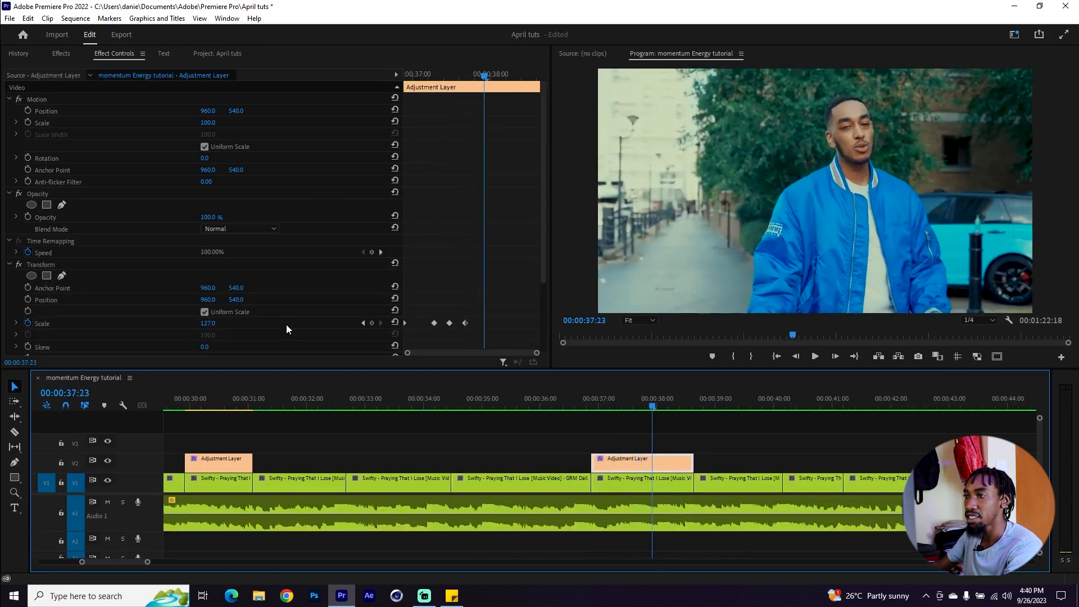
scroll(486, 269, "down", 3)
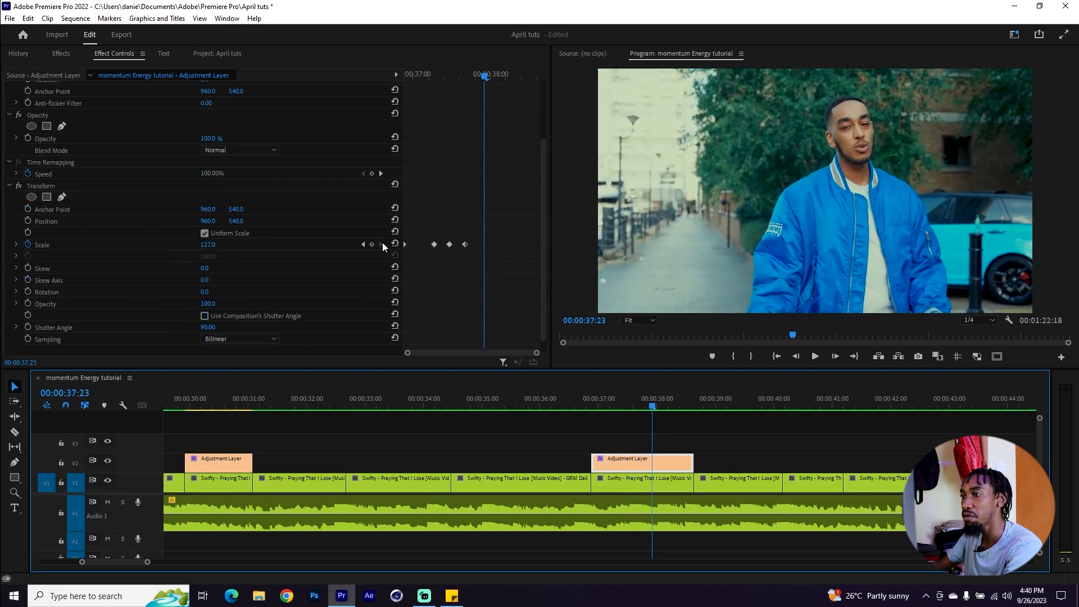
left_click_drag(690, 459, 651, 459)
mouse_move(647, 408)
left_mouse_down()
mouse_move(663, 414)
mouse_move(643, 409)
mouse_move(655, 409)
left_mouse_up()
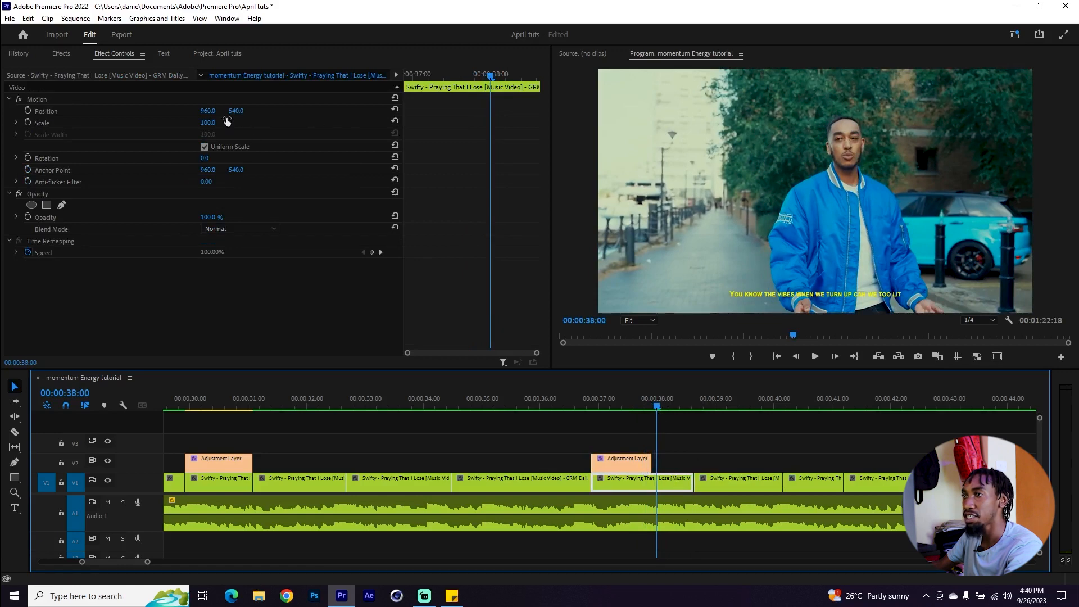
Play the sequence from 00:00:36:10 into the seated clip around 00:00:42:00 to look for another place for the zoom.
left_click_drag(645, 402, 565, 409)
scroll(587, 410, "down", 3)
scroll(585, 412, "up", 1)
scroll(563, 421, "down", 2)
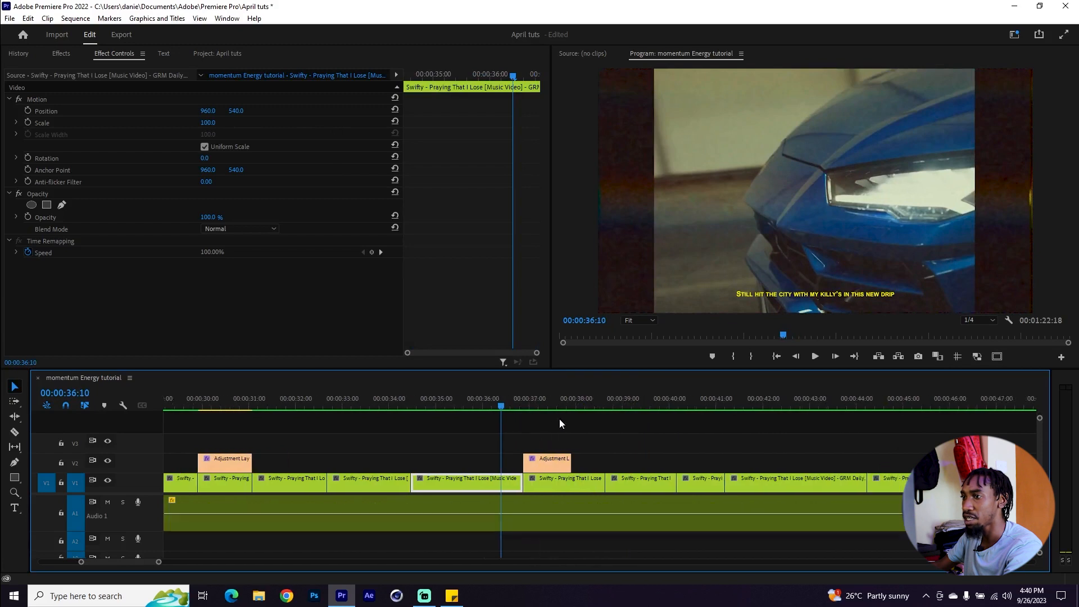
key("space")
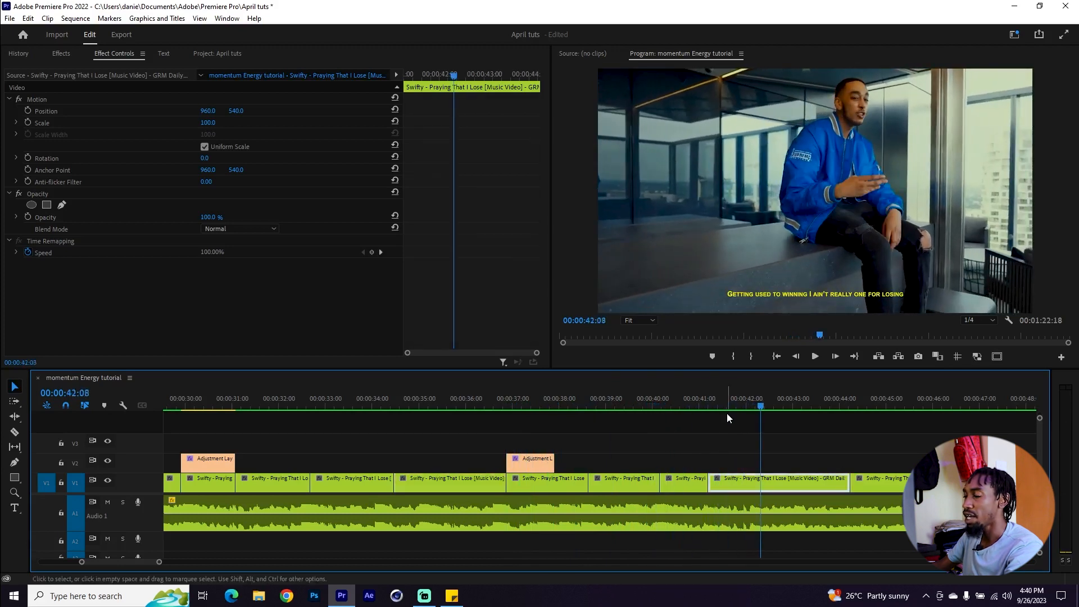
Copy the second adjustment layer on V2 so that the duplicate starts at 00:00:42:02 above the seated clip.
key("space")
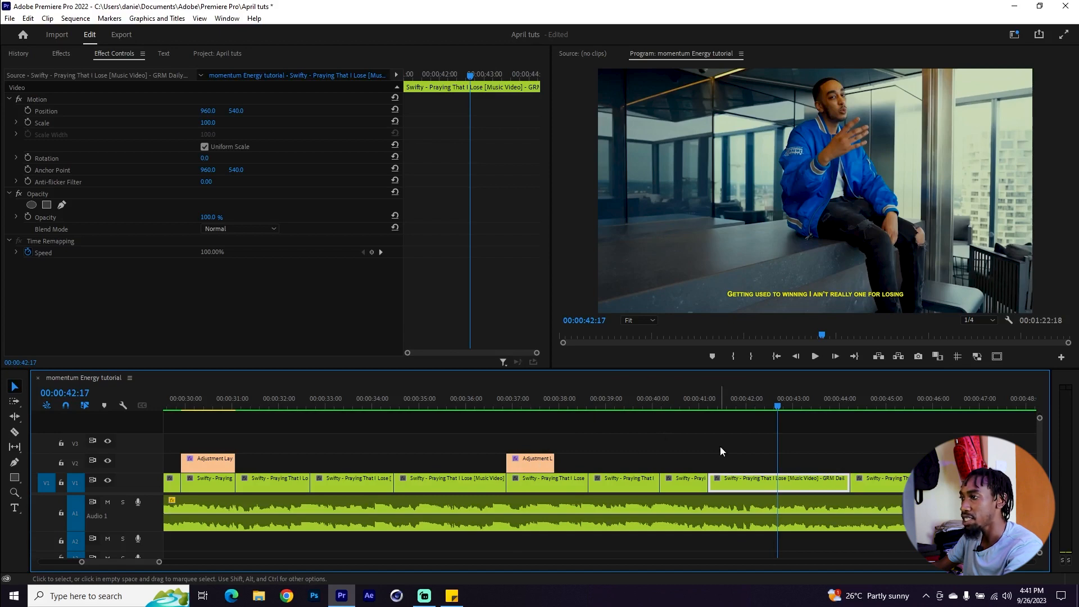
mouse_move(751, 406)
left_mouse_down()
mouse_move(771, 406)
mouse_move(749, 406)
left_mouse_up()
left_click_drag(524, 467, 772, 469)
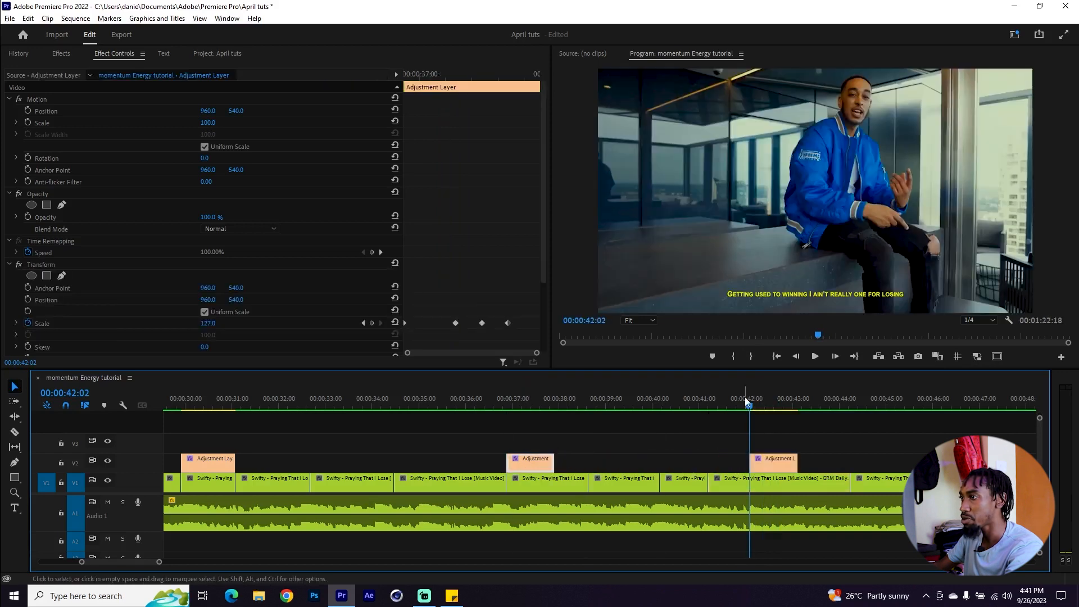
Play back the copied zoom over the seated clip and inspect the copied layer's Scale keyframes at 00:00:42:17.
left_click(724, 403)
mouse_move(727, 400)
left_mouse_down()
mouse_move(741, 403)
mouse_move(727, 406)
left_mouse_up()
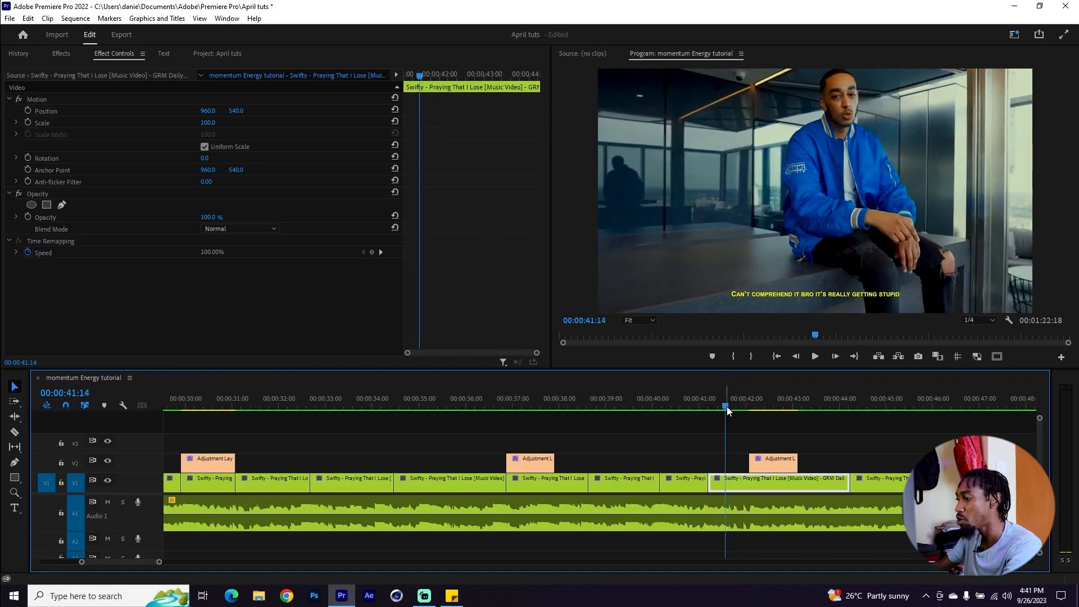
key("space")
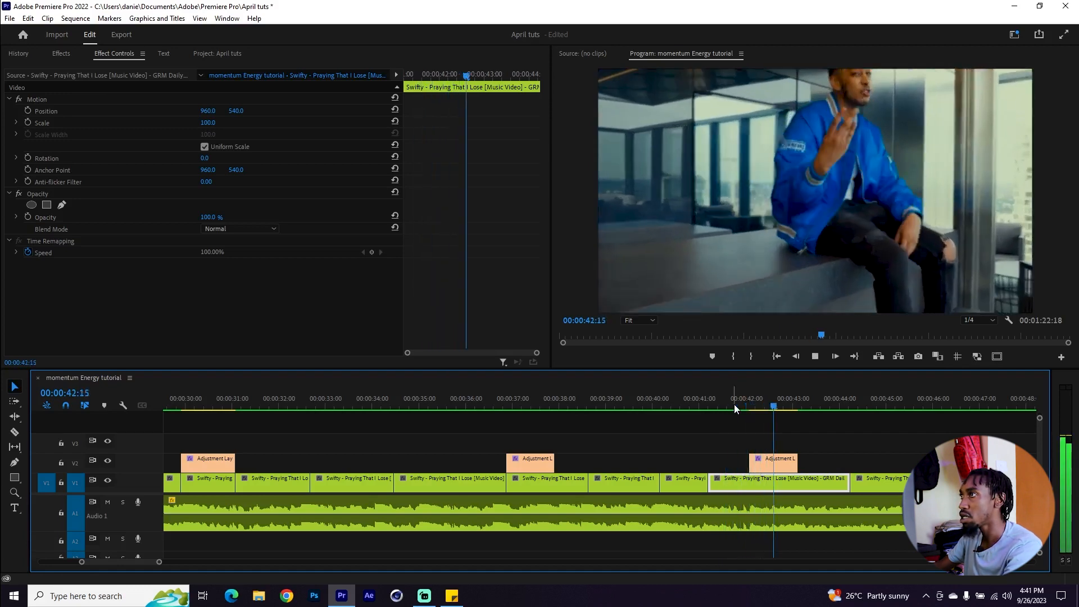
left_click(711, 403)
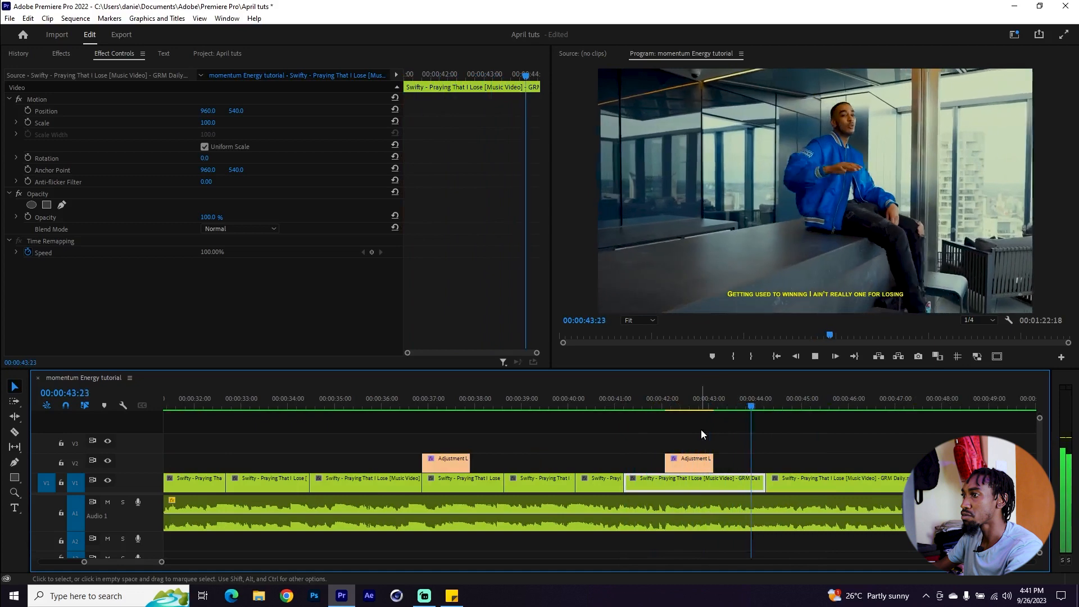
left_click(683, 409)
left_click(696, 458)
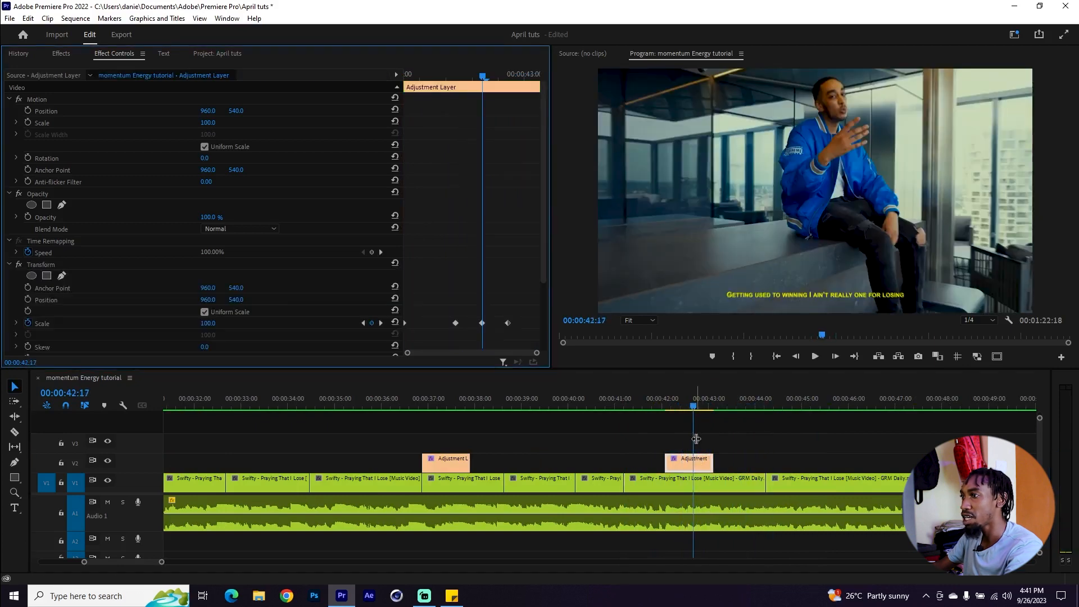
Scrub past the copied zoom to about 00:00:43:11 to review it, and reselect its adjustment layer.
left_click_drag(694, 402, 730, 410)
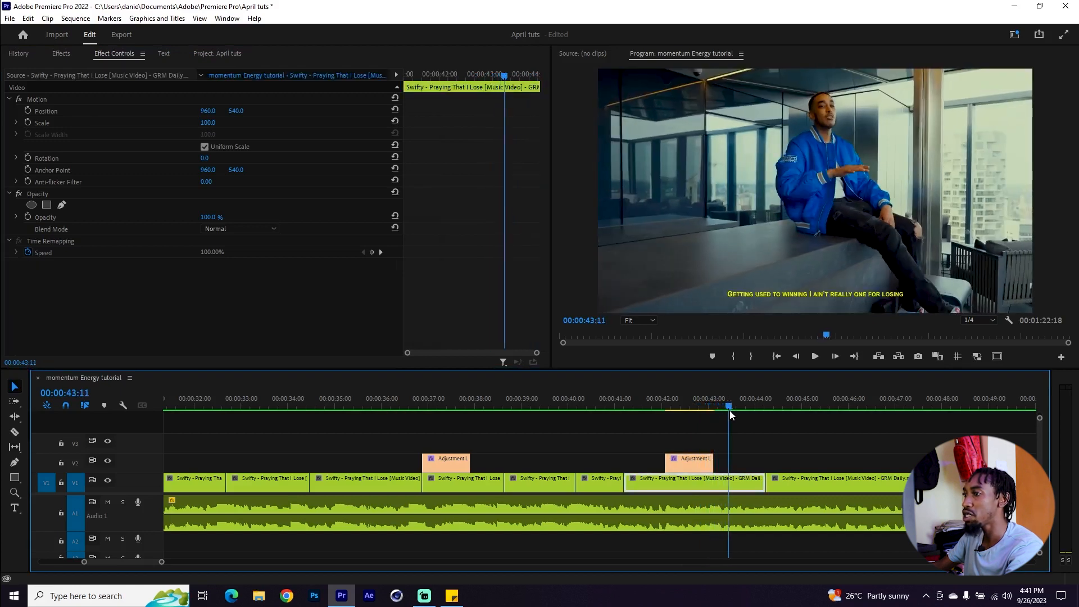
left_click(692, 465)
key("minus")
key("minus")
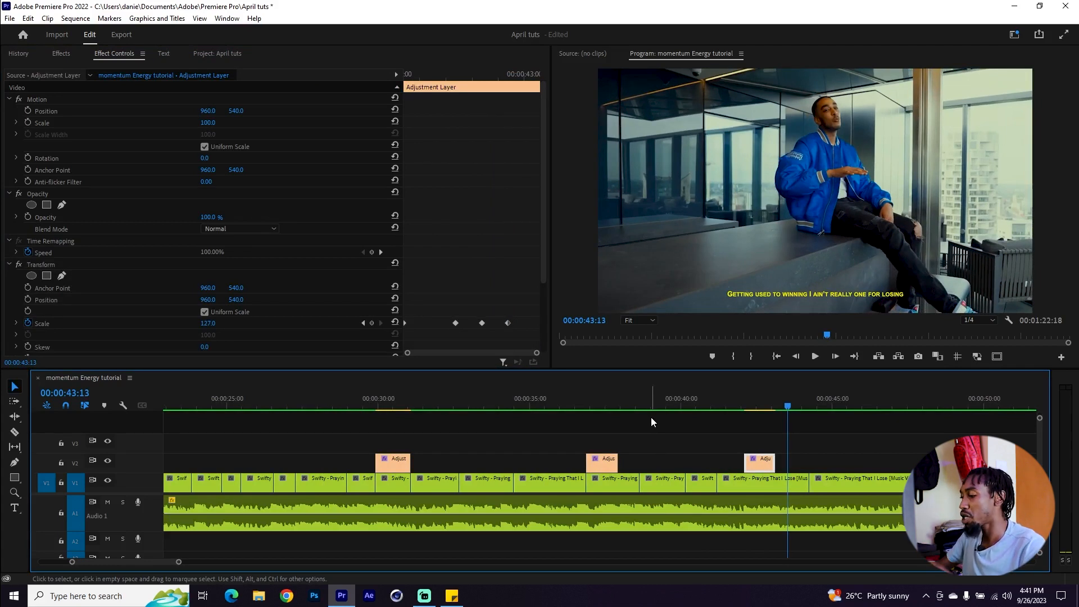
Add a new adjustment layer from the project on V2 over the end of the car clip, around 00:00:32:15.
left_click_drag(487, 401, 457, 436)
scroll(456, 437, "up", 1)
scroll(456, 442, "up", 1)
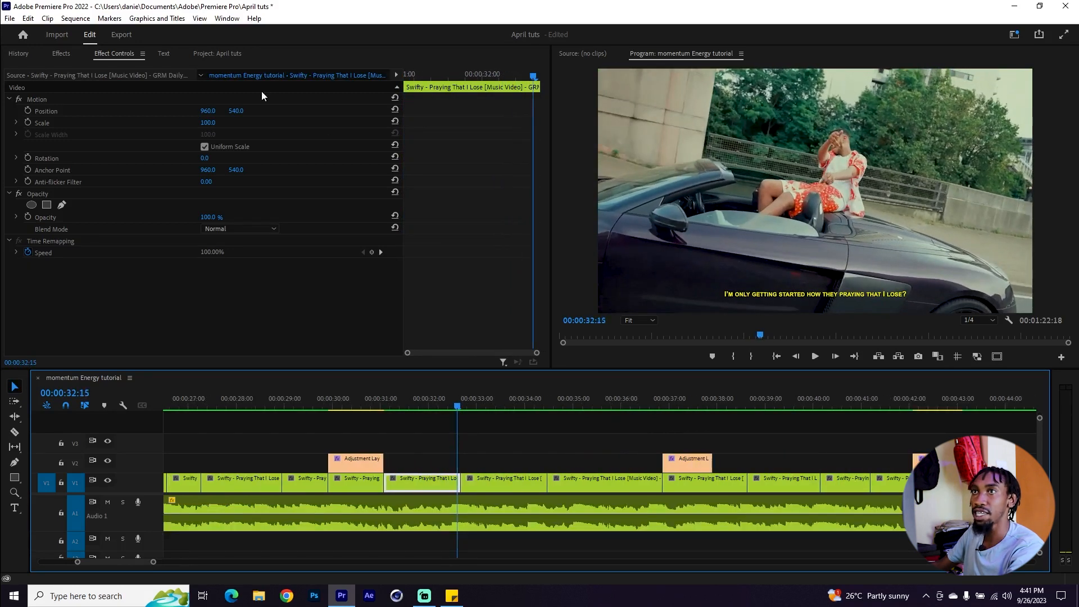
left_click(225, 56)
left_click_drag(318, 219, 463, 464)
scroll(450, 455, "up", 1)
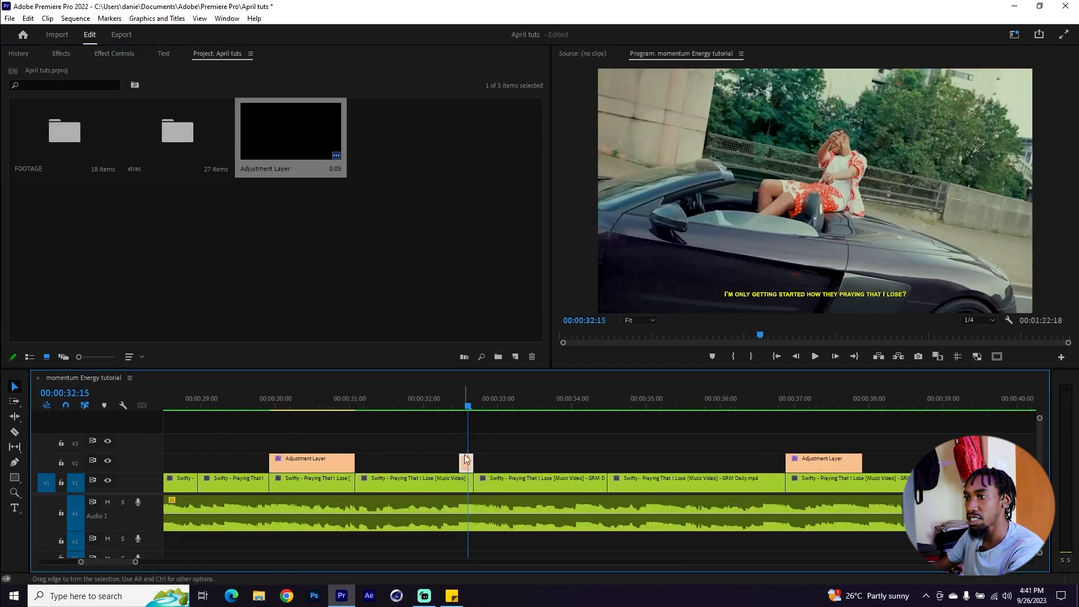
Extend the start of the new short adjustment layer back to 00:00:32:05.
key("Left")
key("Left")
key("Left")
key("Left")
key("Left")
key("Left")
key("Left")
key("Left")
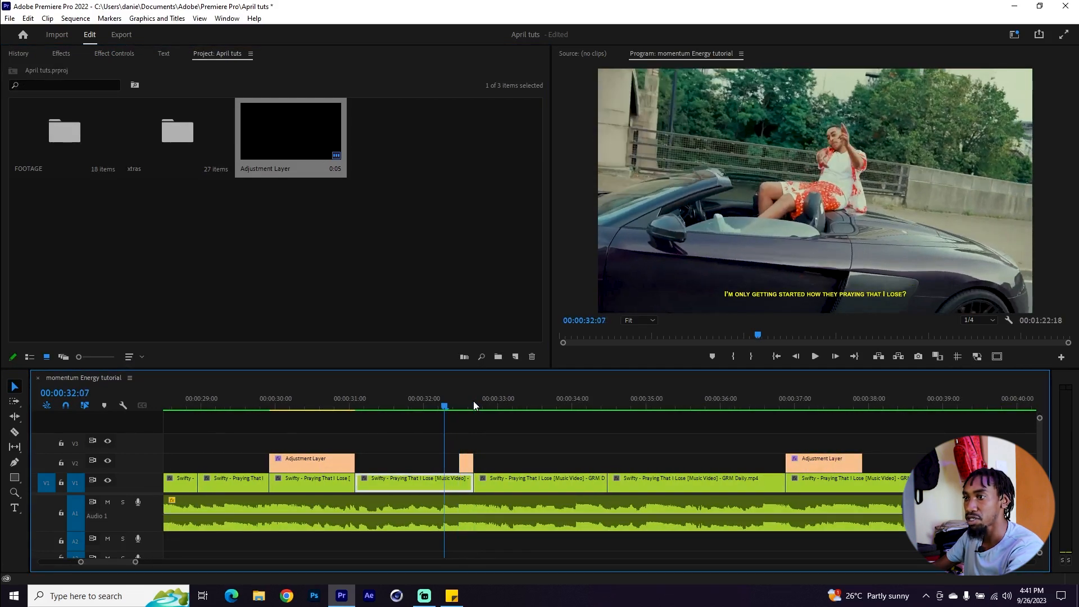
left_click_drag(460, 460, 439, 458)
Find the Echo effect and apply it to the new adjustment layer at 00:00:32:05.
left_click(61, 54)
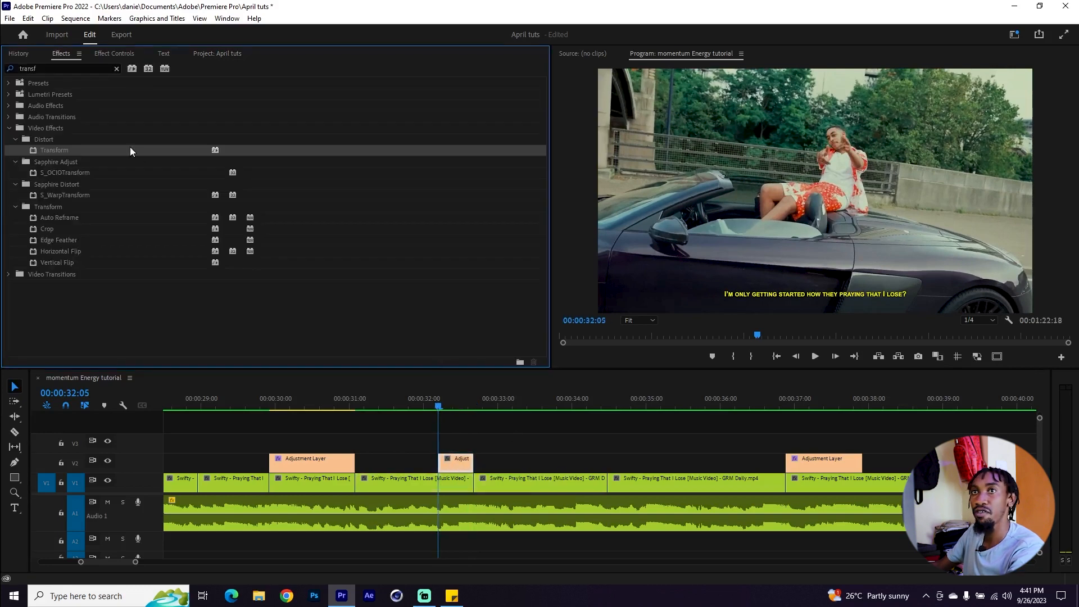
left_click(58, 67)
type("echo")
left_click_drag(47, 195, 576, 467)
left_click_drag(458, 466, 457, 467)
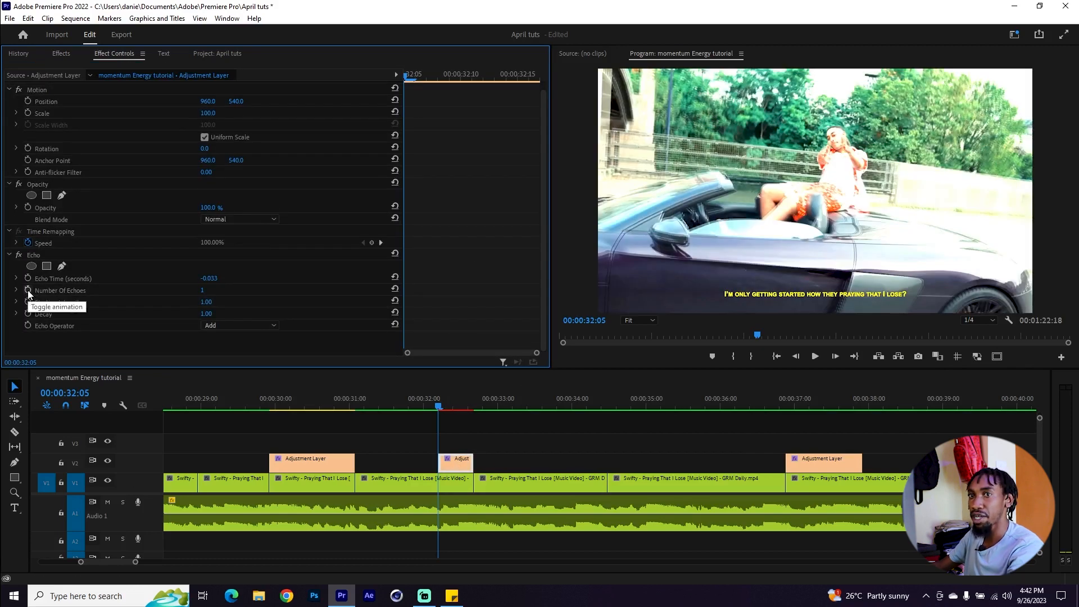
Enable keyframing for Number Of Echoes at 00:00:32:05 and set its first keyframe to 0.
left_click(29, 290)
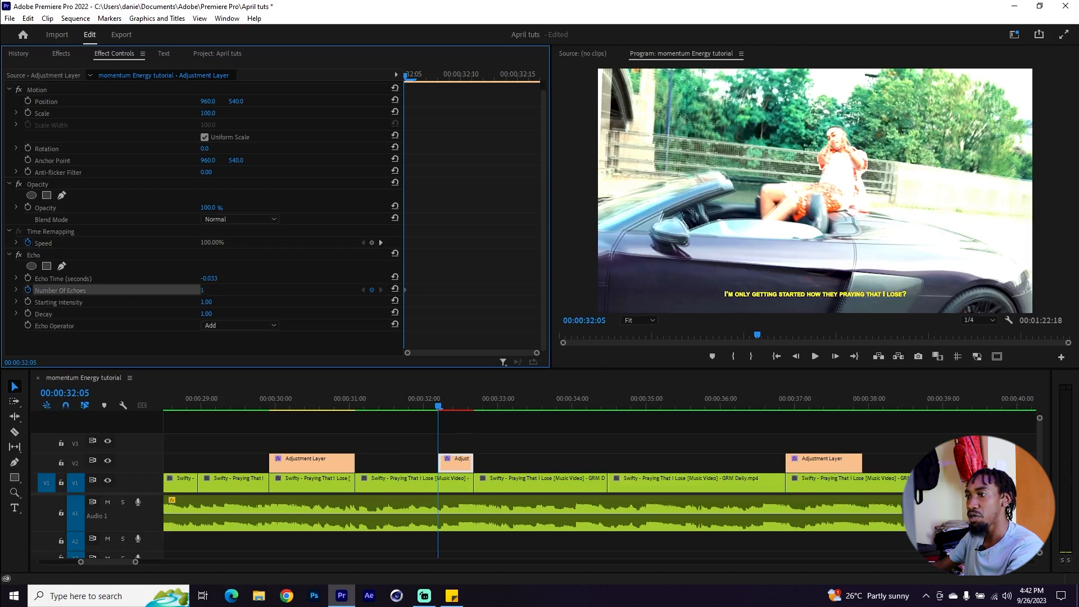
type("0")
key("Return")
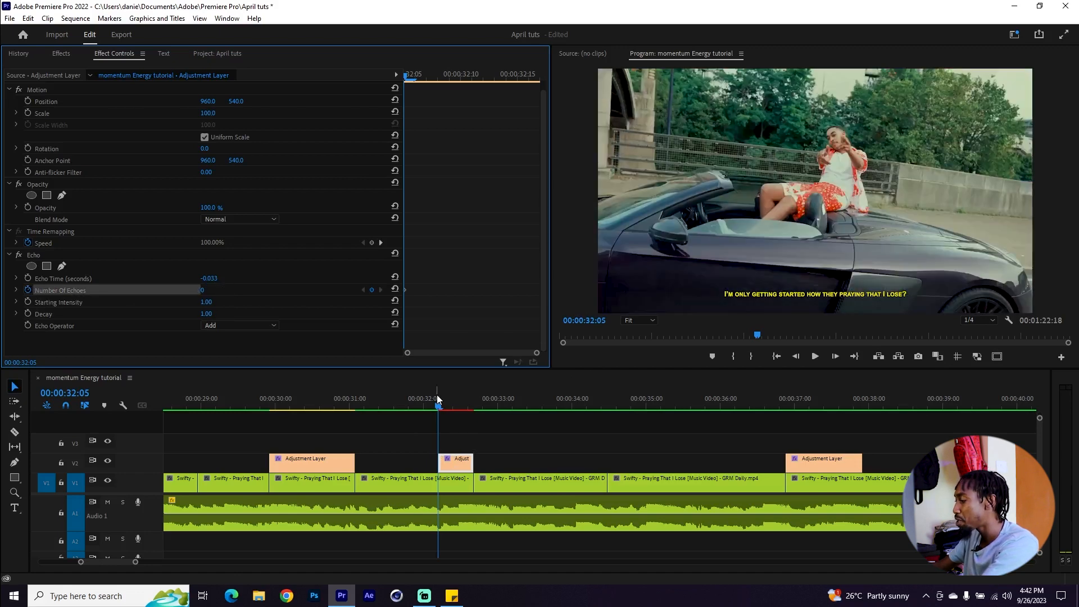
Keyframe Number Of Echoes at 6 at 00:00:32:07 and set the Echo Operator to Screen.
key("Right")
key("Right")
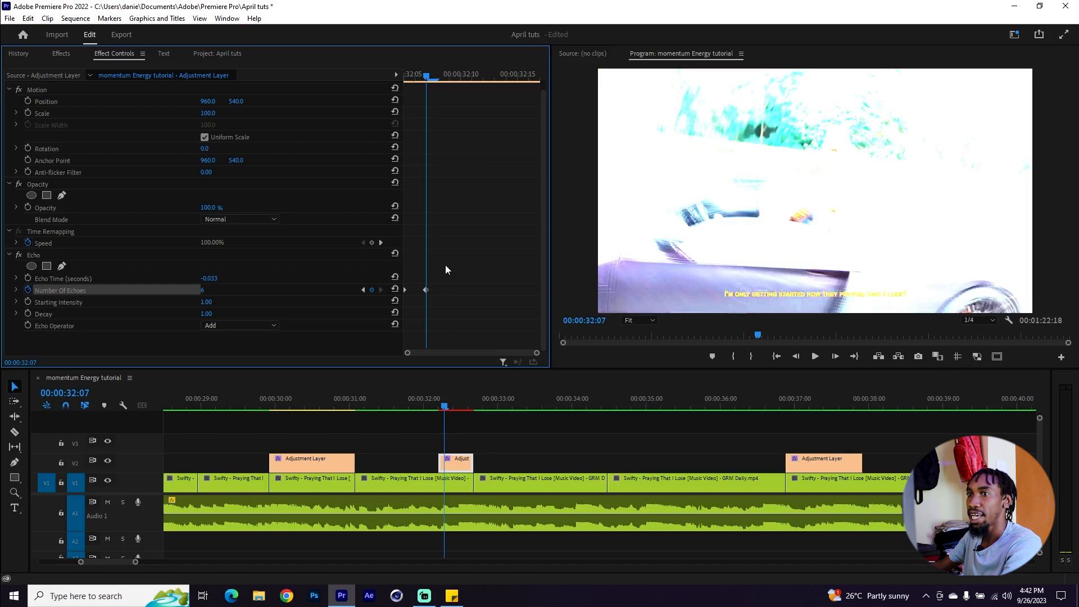
left_click(221, 325)
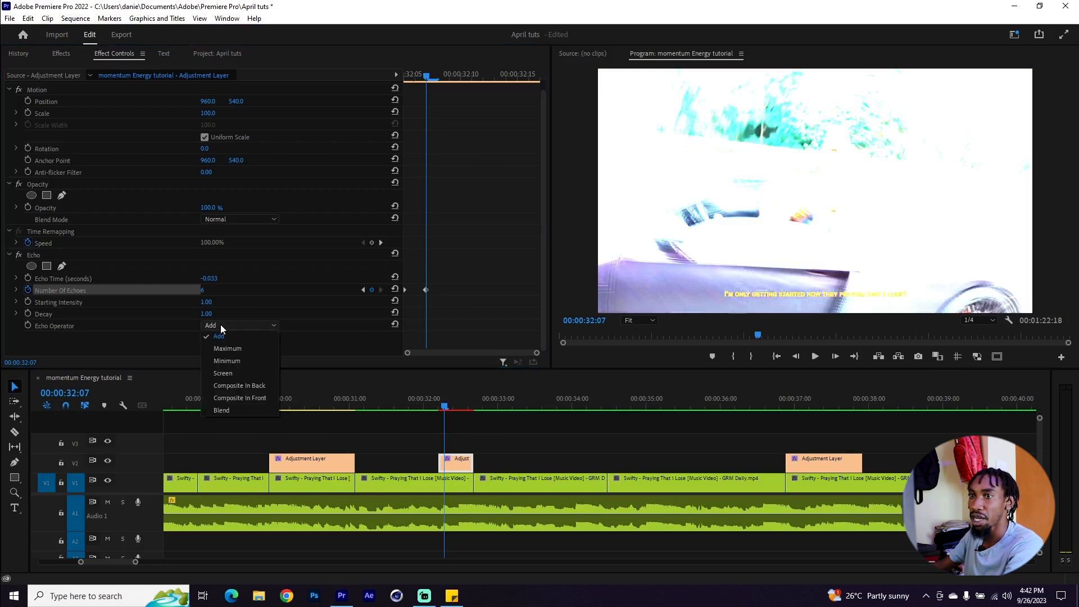
left_click(233, 374)
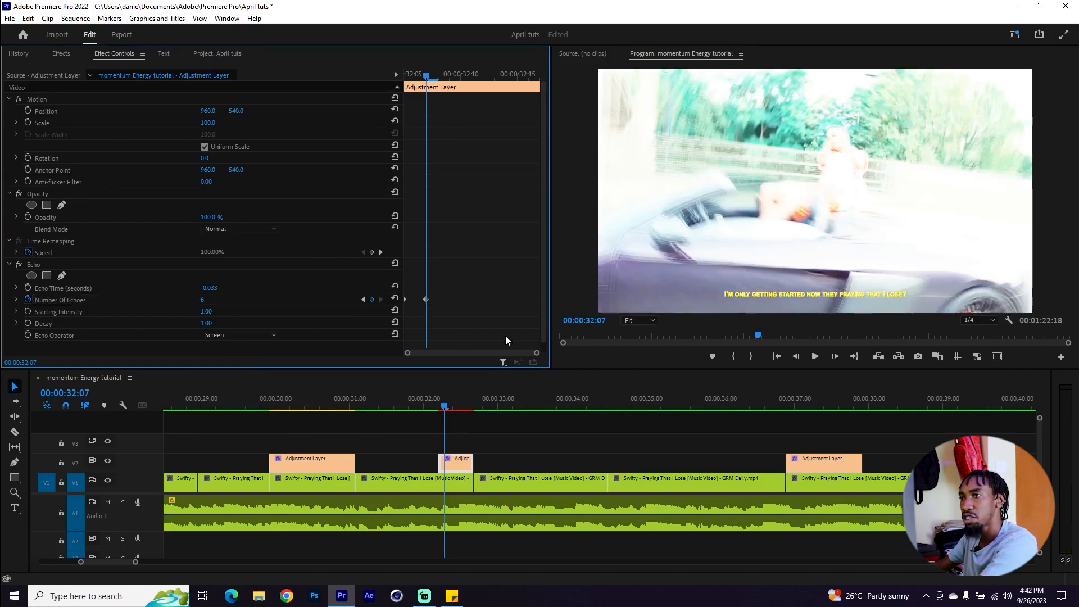
Keyframe Number Of Echoes every two frames across the rest of the layer, from 0 at 00:00:32:09 to a final 0.
key("Right")
key("Right")
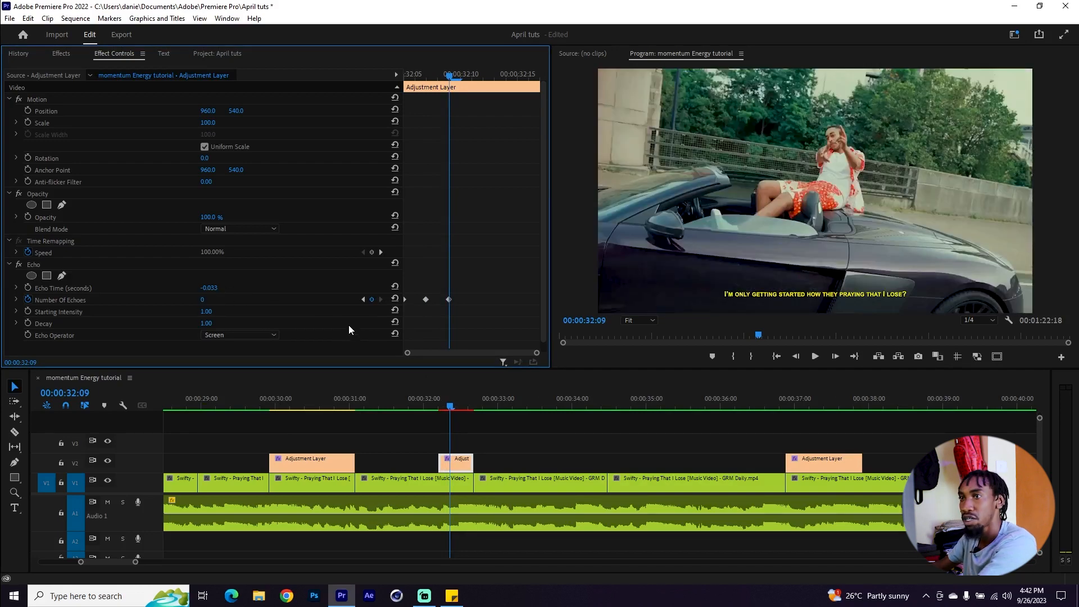
key("Right")
key("Right")
left_click(202, 299)
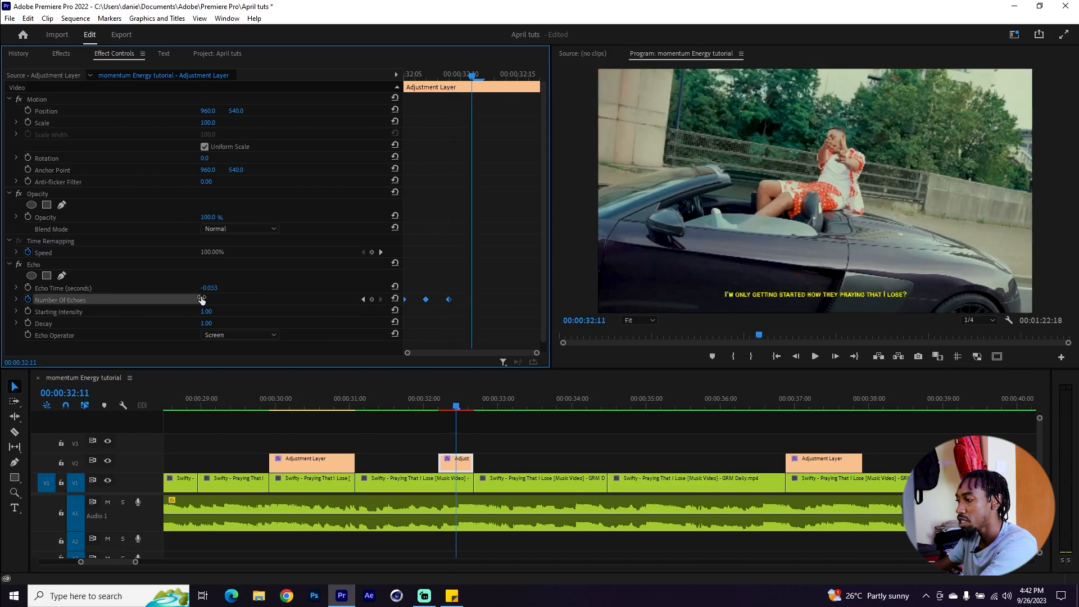
key("Right")
key("Right")
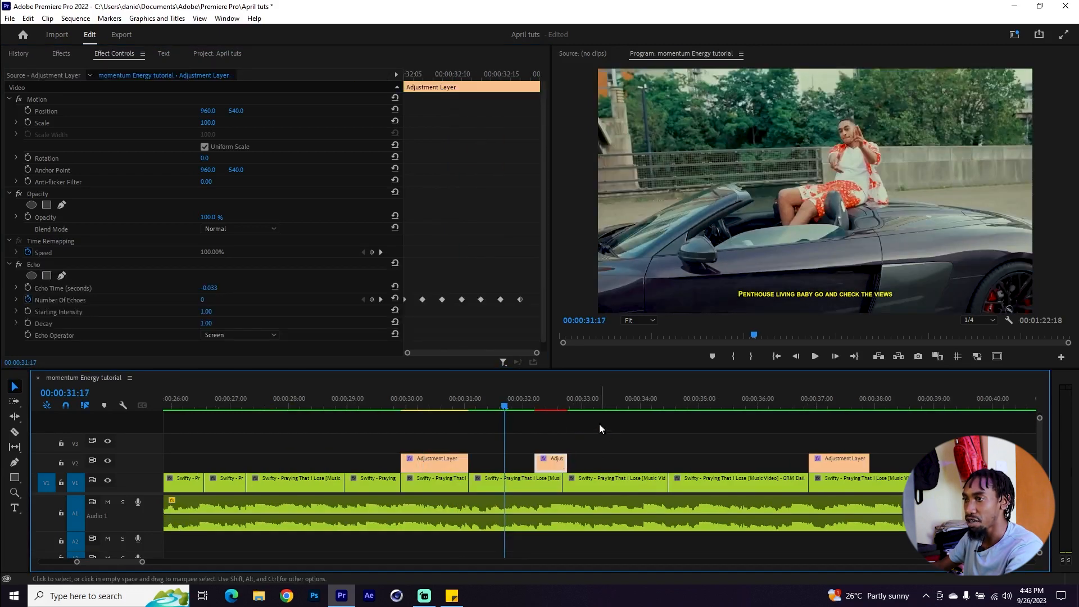
Play the sequence from 00:00:31:17 to past 00:00:33:00 to review the flickering echo effect.
left_click_drag(517, 403, 508, 404)
key("space")
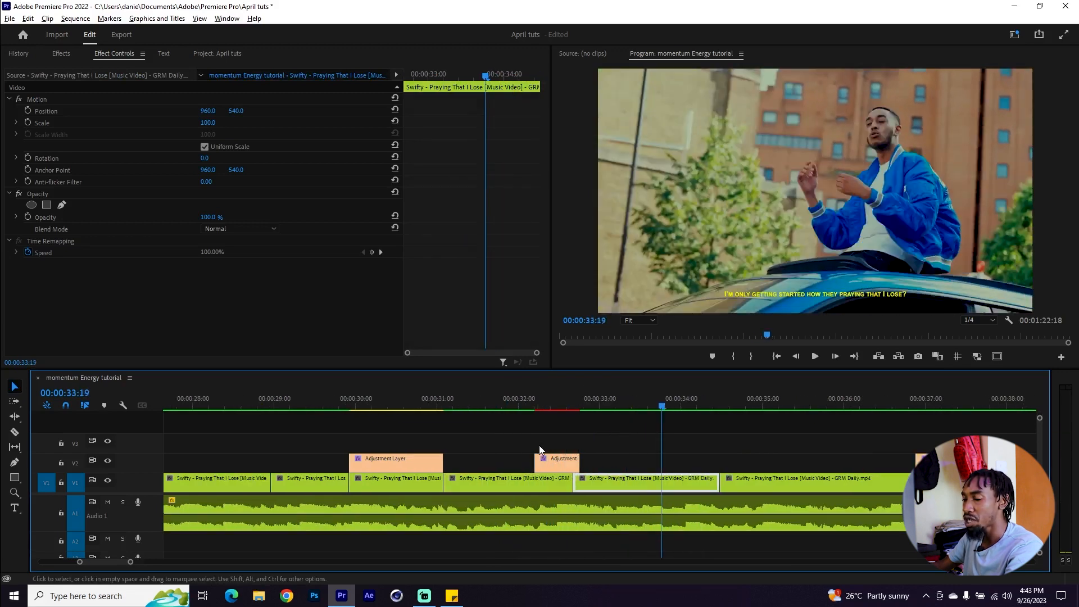
scroll(543, 448, "down", 2)
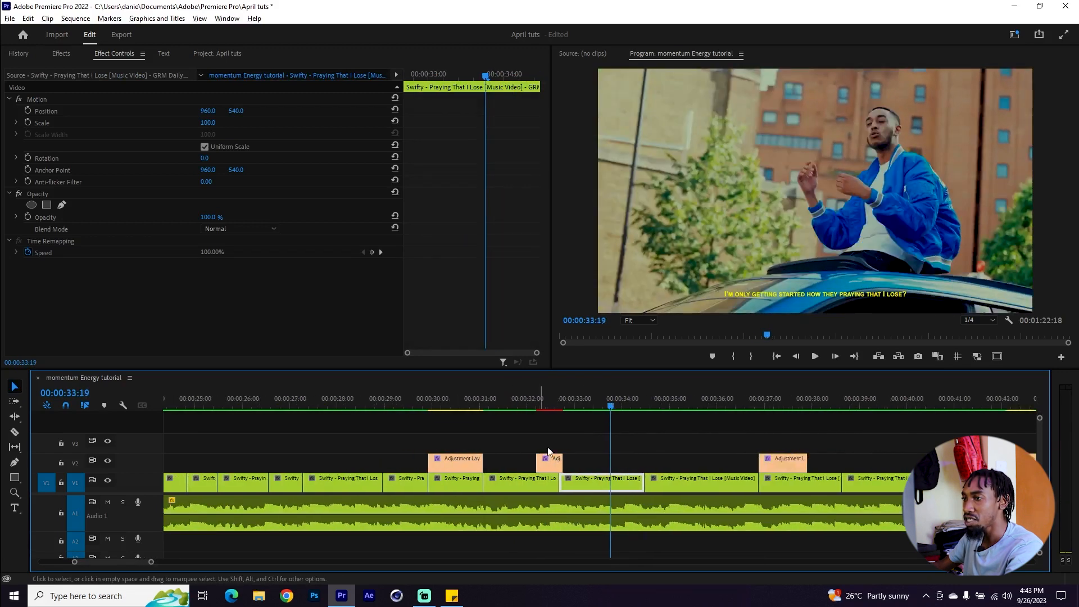
scroll(546, 447, "up", 2)
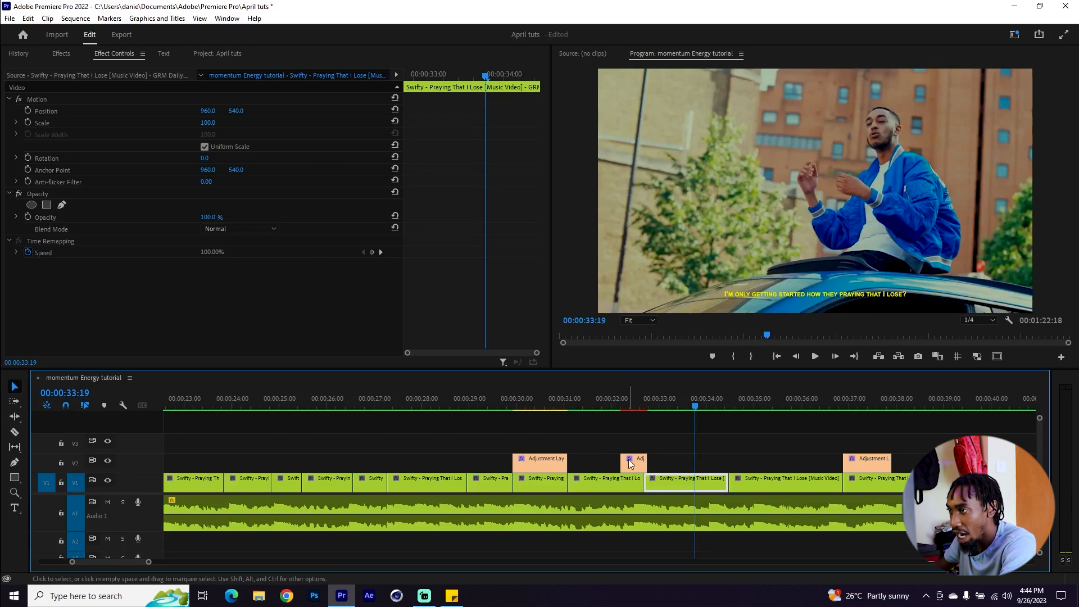
Duplicate the echo adjustment layer on V2 to about 00:00:25:12 and give both echo layers a red label colour.
left_click_drag(633, 466, 314, 467)
scroll(382, 468, "up", 2)
right_click(388, 464)
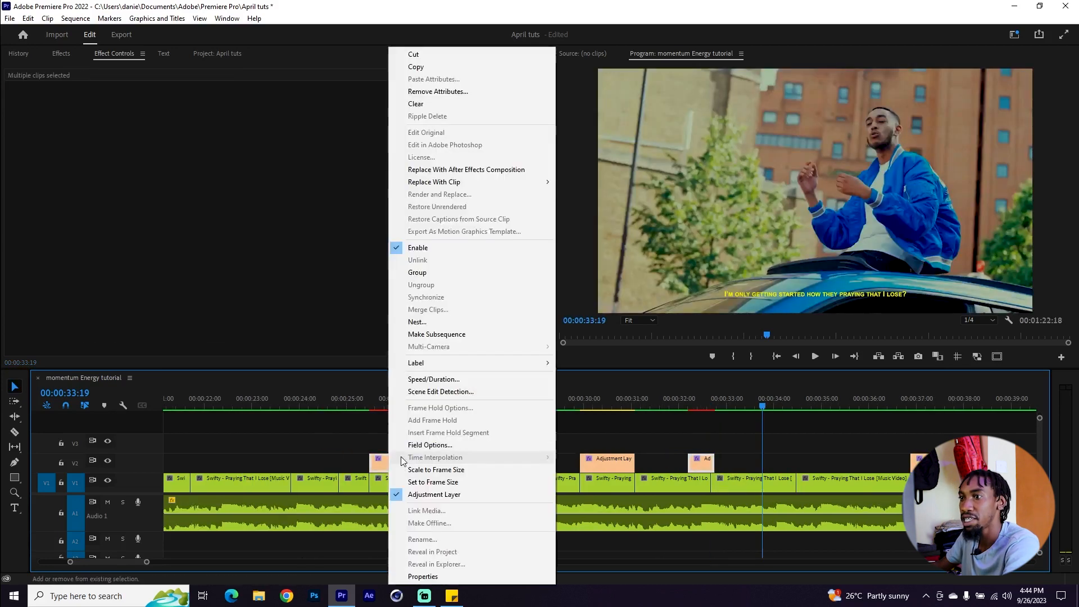
mouse_move(473, 362)
left_click(619, 516)
key("minus")
scroll(365, 452, "up", 3)
scroll(371, 450, "up", 1, "alt")
scroll(478, 444, "up", 1)
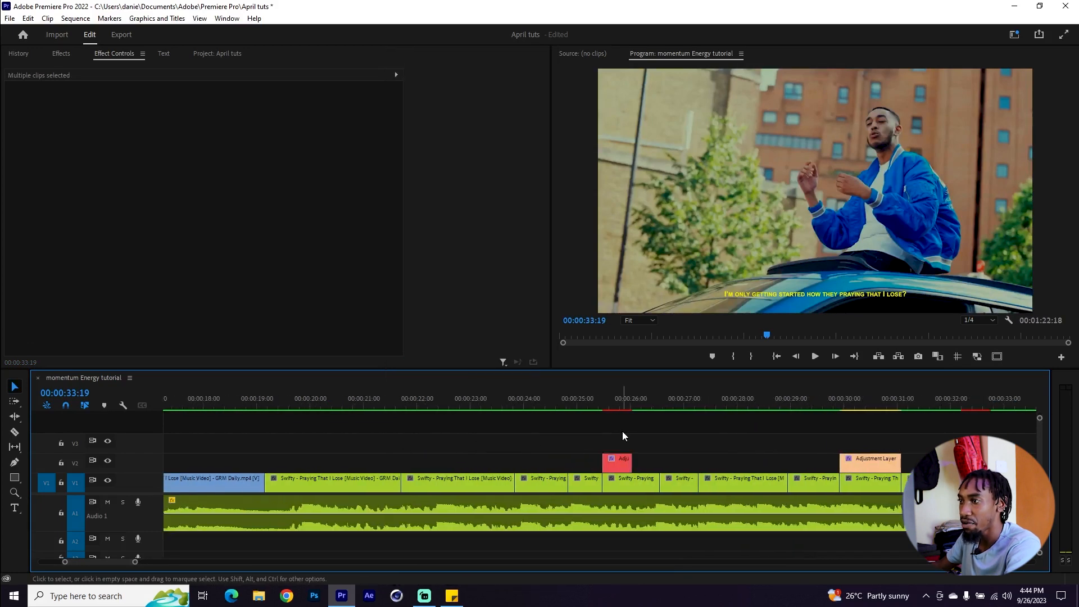
Move the duplicated echo layer on V2 so that it starts at 00:00:21:09, over the end of the blue car clip.
left_click_drag(615, 463, 423, 462)
left_click_drag(416, 408, 386, 406)
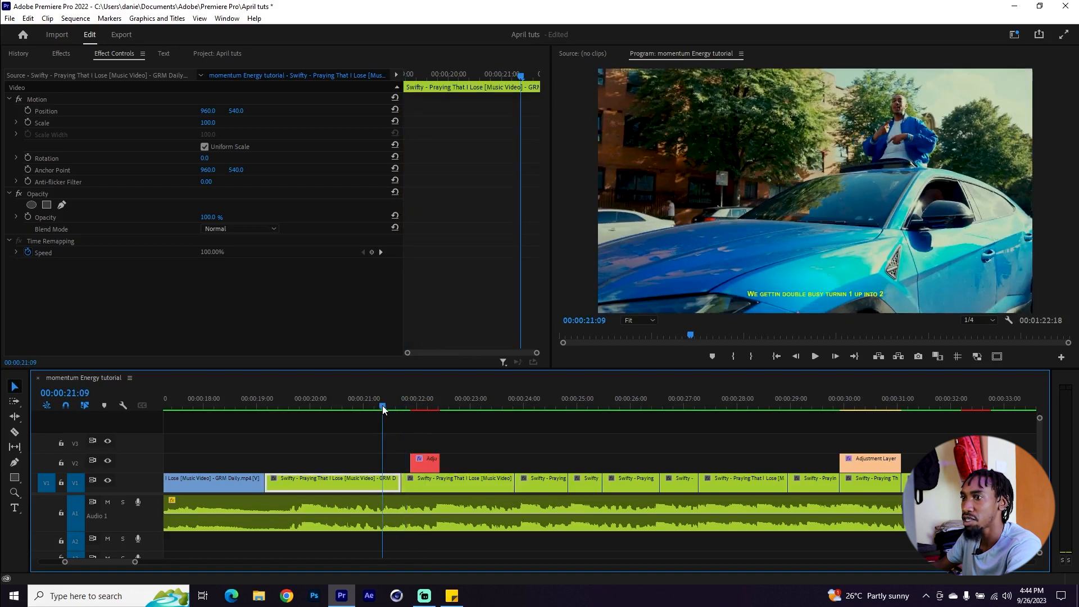
left_click_drag(423, 467, 388, 406)
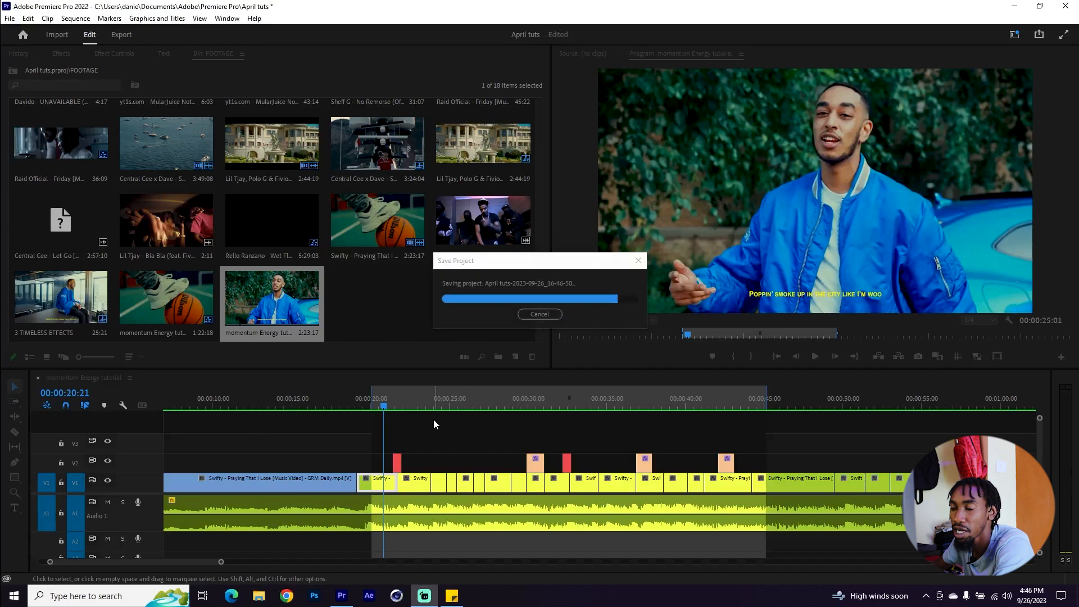
Play back the marked section from 00:00:20:21 to review the zoom and echo effects together.
right_click(443, 400)
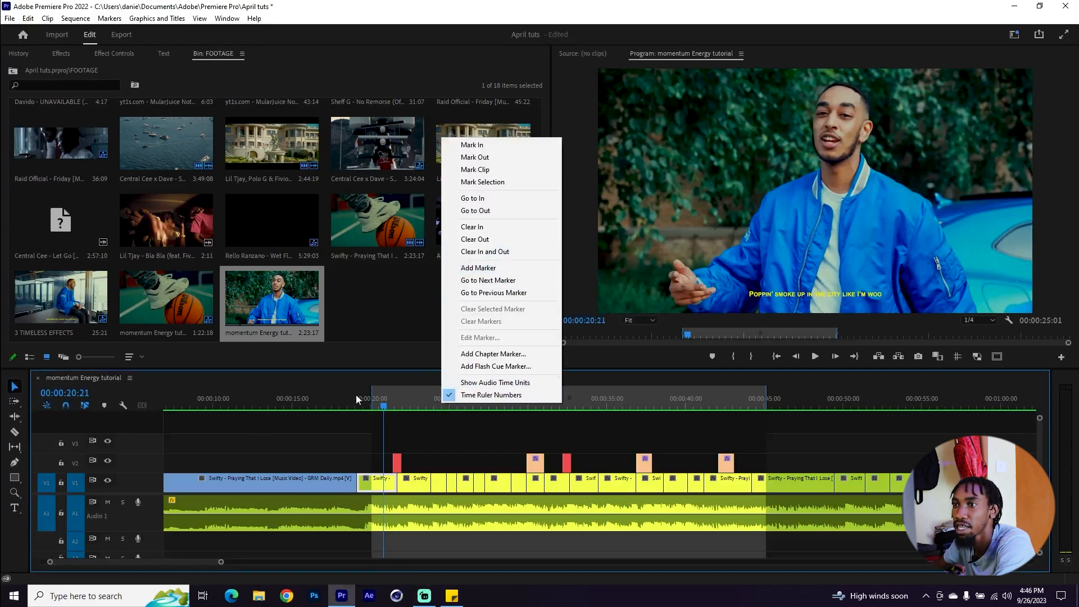
left_click(416, 437)
key("space")
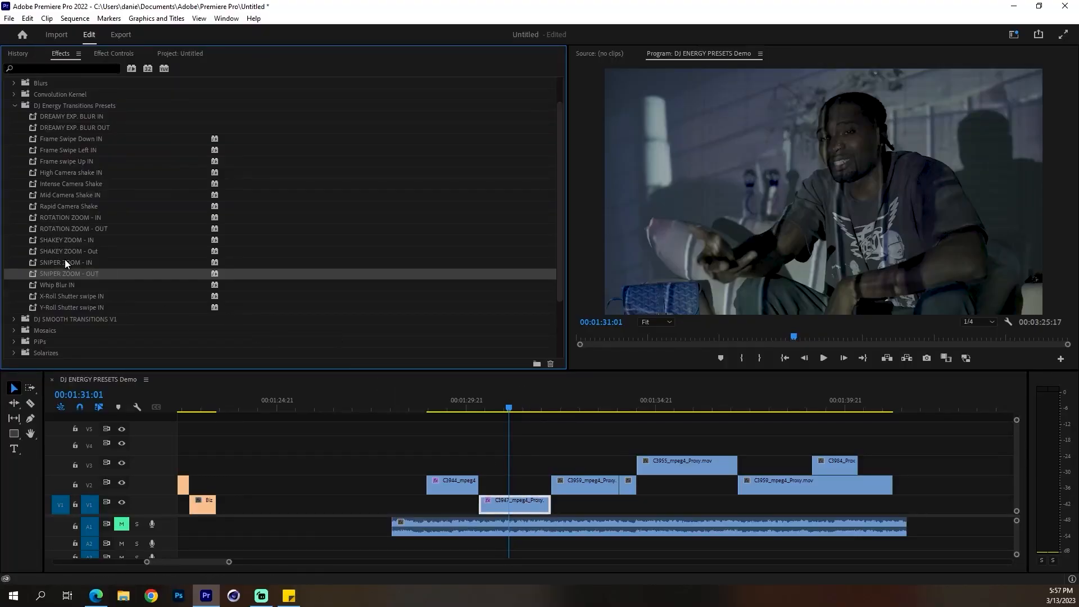
Apply the SNIPER ZOOM - IN preset to the C3959_mpeg4_Proxy clip on V2 and scrub across the transition to 00:01:32:11.
left_click_drag(66, 262, 522, 436)
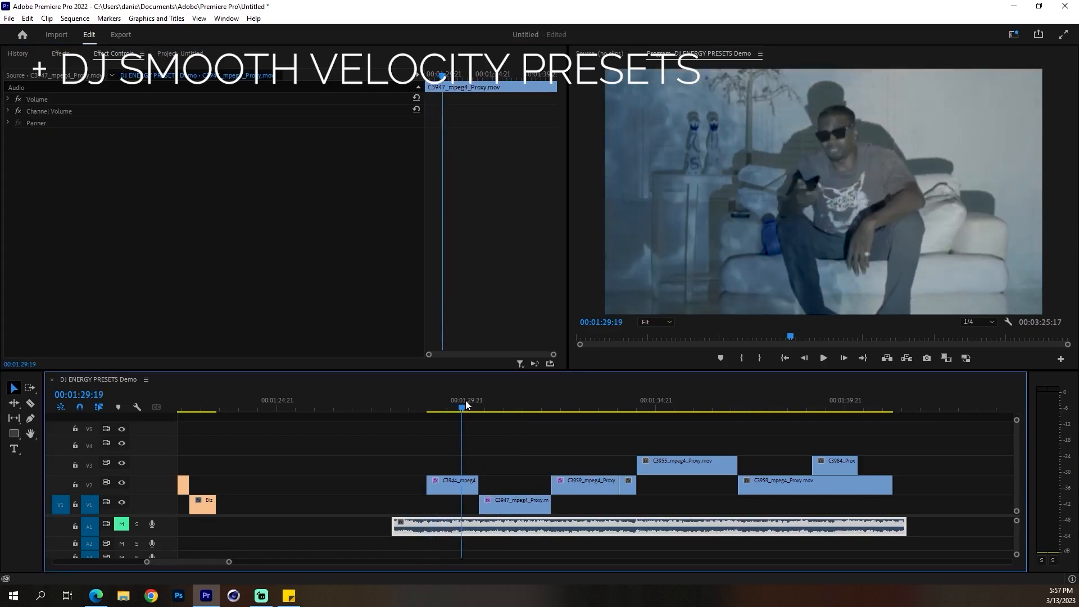
left_click_drag(464, 405, 564, 405)
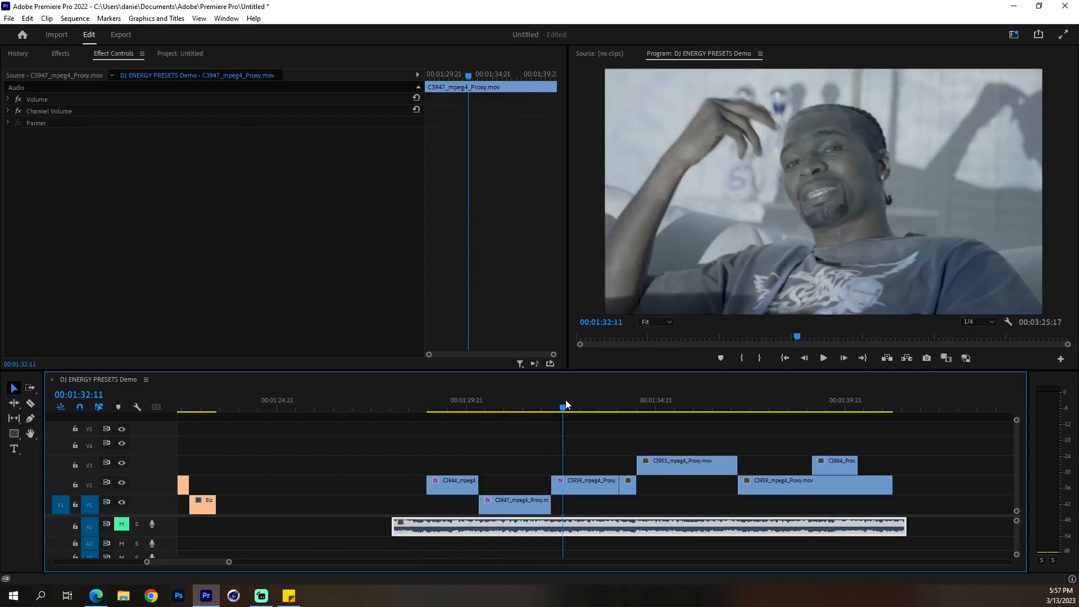